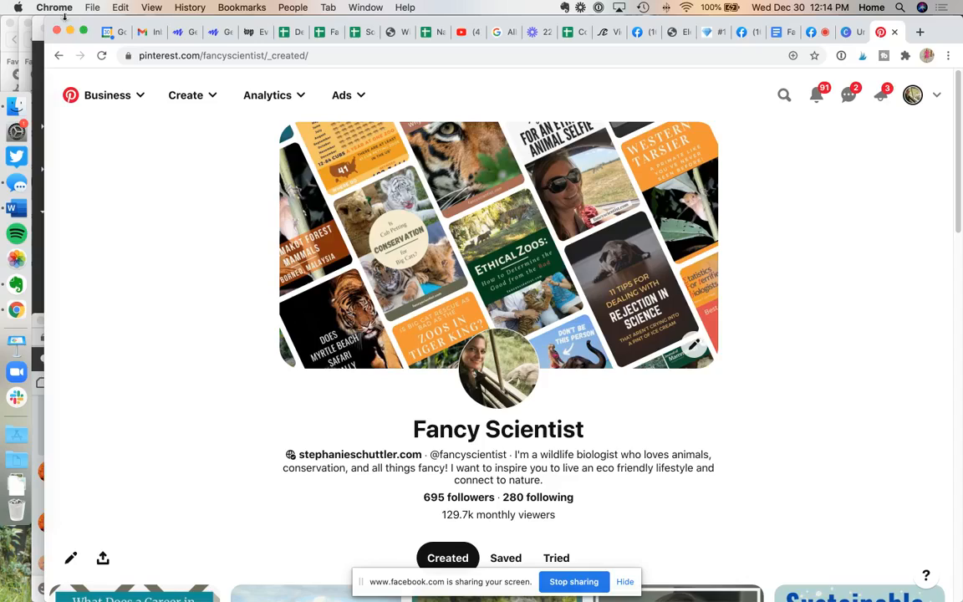
# Step: Minimize all open windows to show the vision-board wallpaper on the desktop
pyautogui.click(70, 30)
pyautogui.click(45, 27)
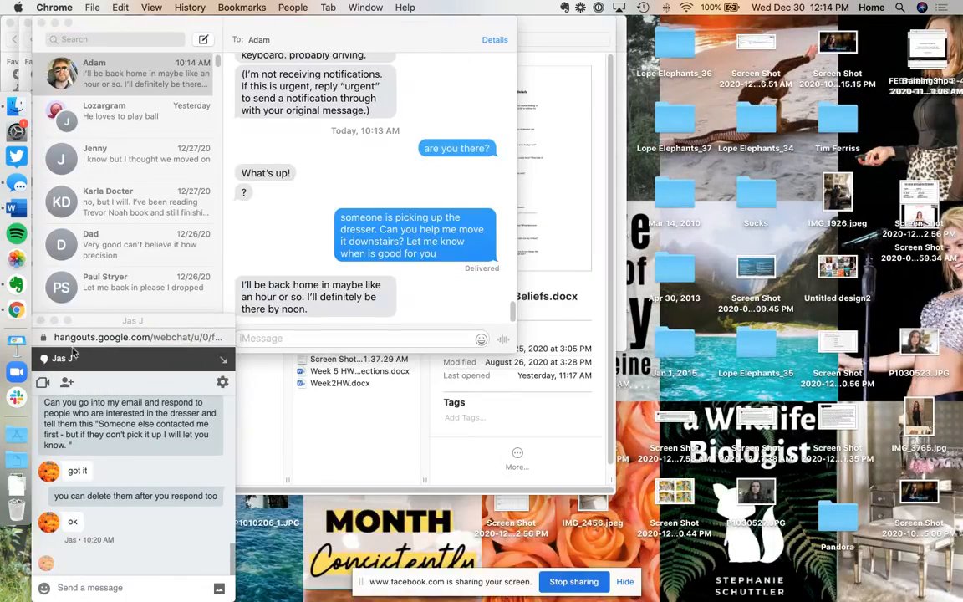
pyautogui.click(39, 24)
pyautogui.click(27, 23)
pyautogui.click(13, 26)
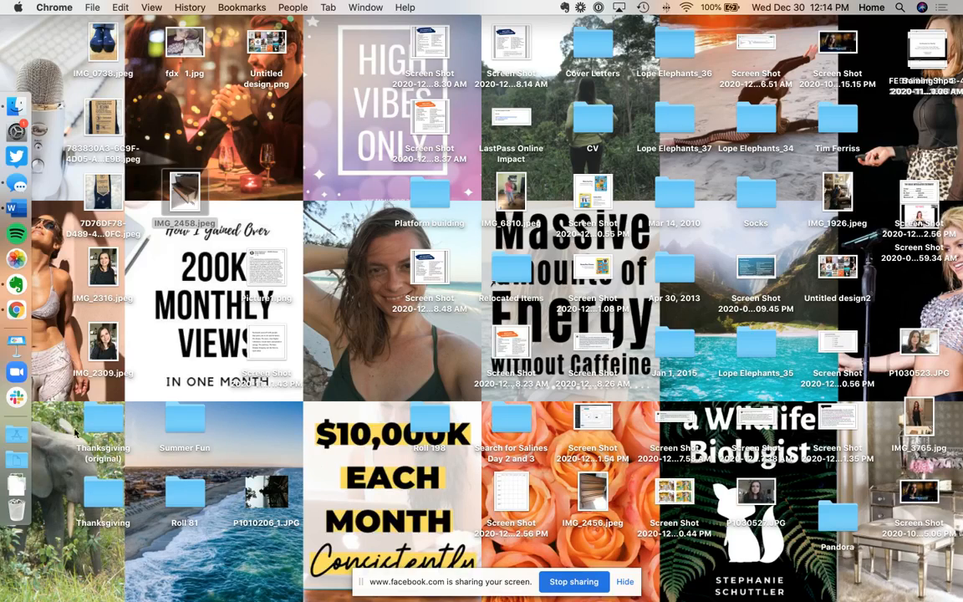
# Step: Restore the Chrome window and look over the created pins on the Fancy Scientist Pinterest profile
pyautogui.click(25, 316)
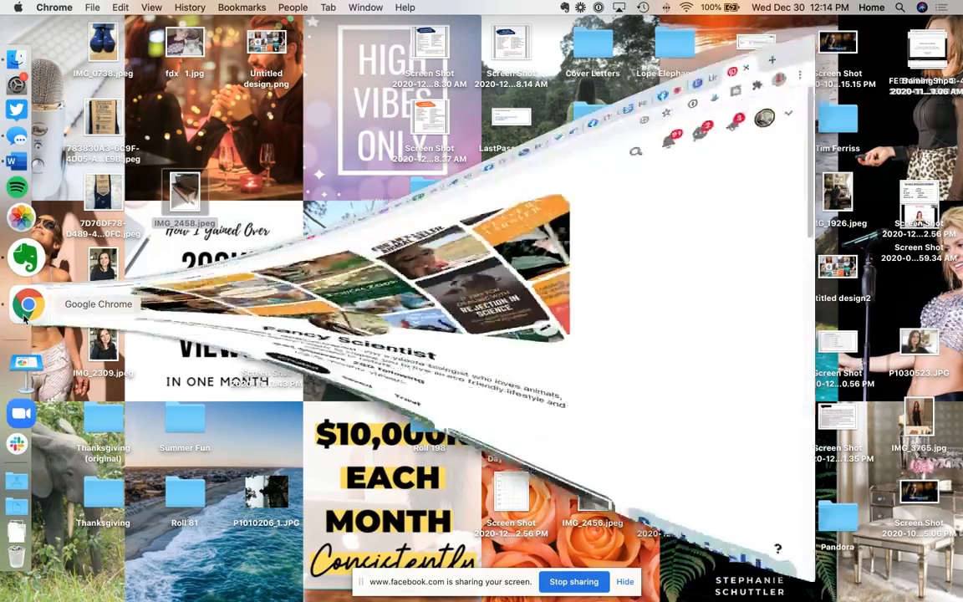
pyautogui.scroll(-5, 802, 257)
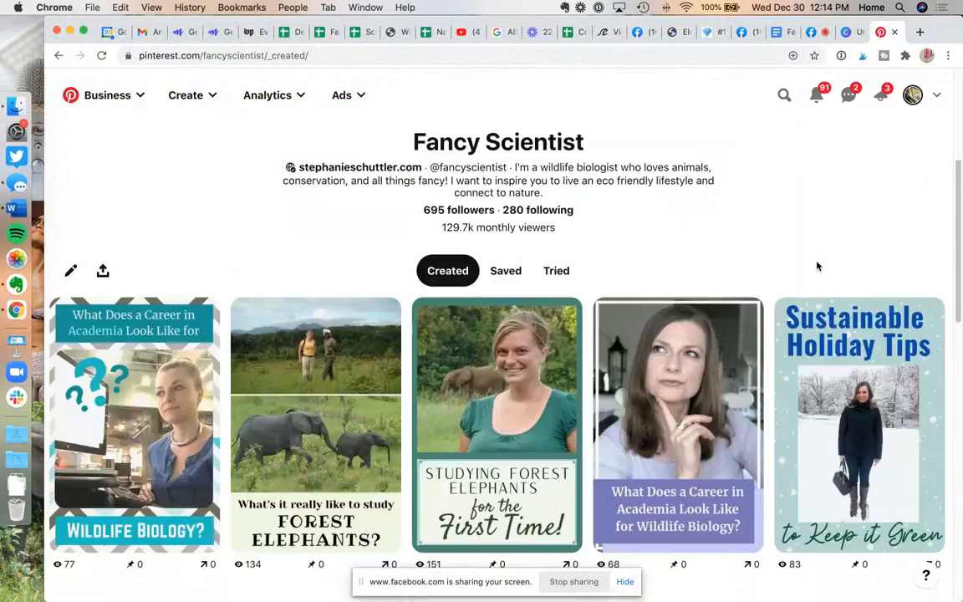
pyautogui.scroll(5, 815, 266)
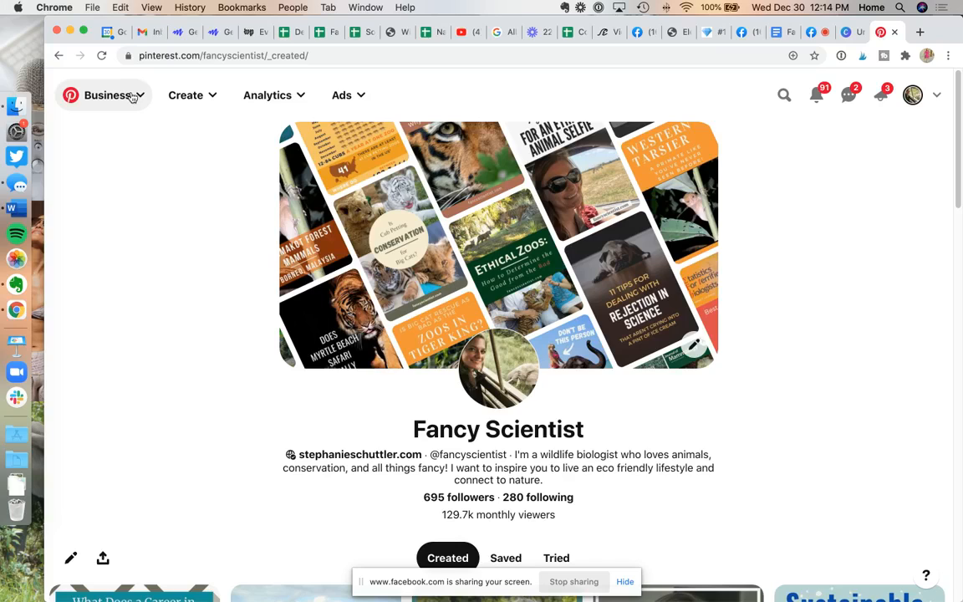
# Step: Go to the Pinterest home feed and browse its suggested pins for image ideas
pyautogui.click(132, 97)
pyautogui.click(201, 89)
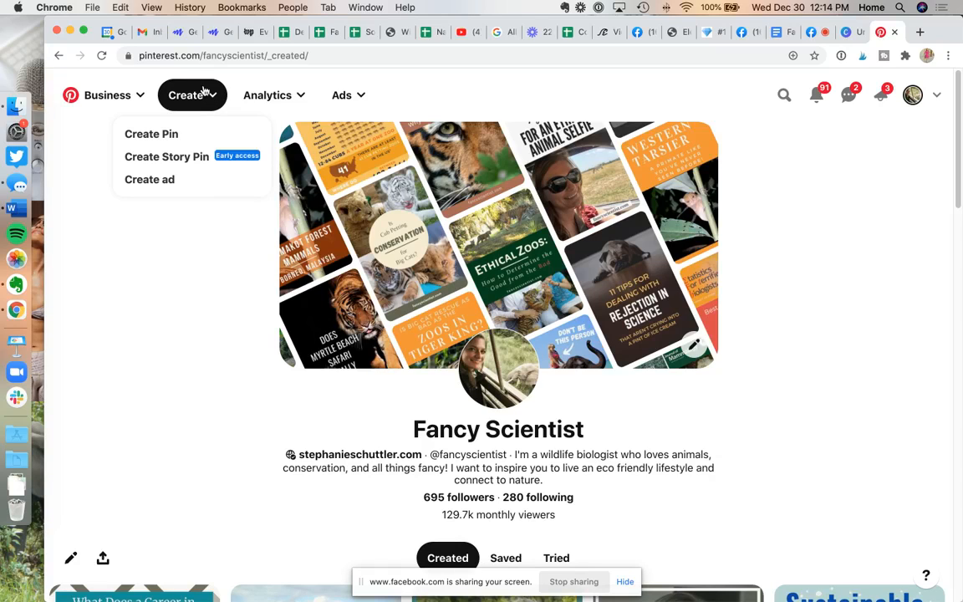
pyautogui.click(142, 100)
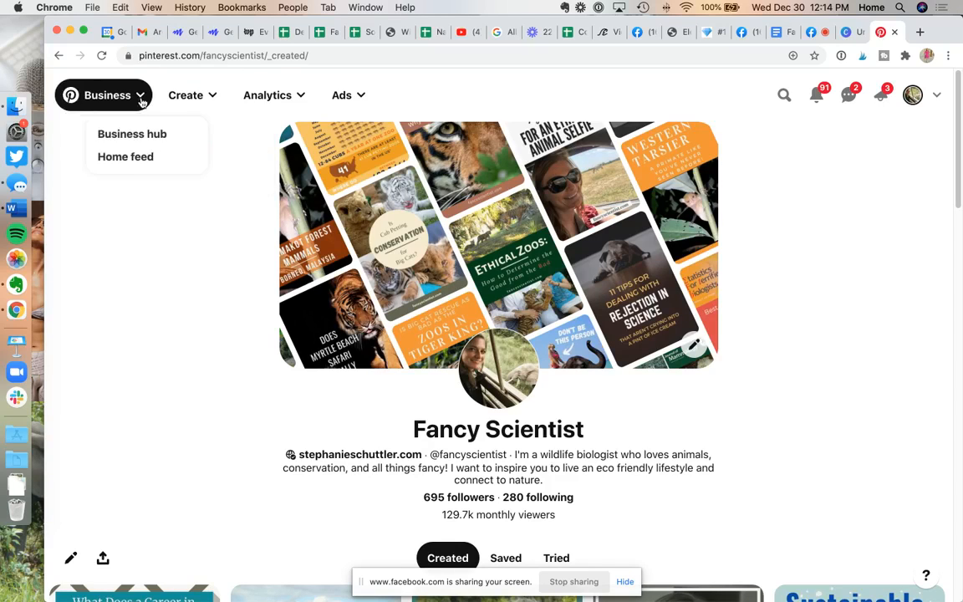
pyautogui.click(129, 156)
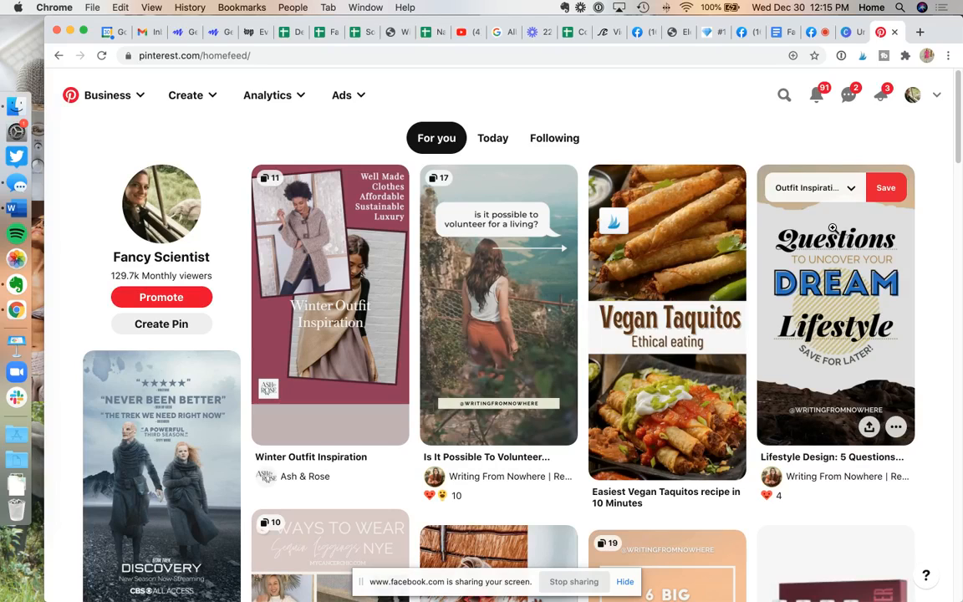
pyautogui.scroll(-15, 832, 227)
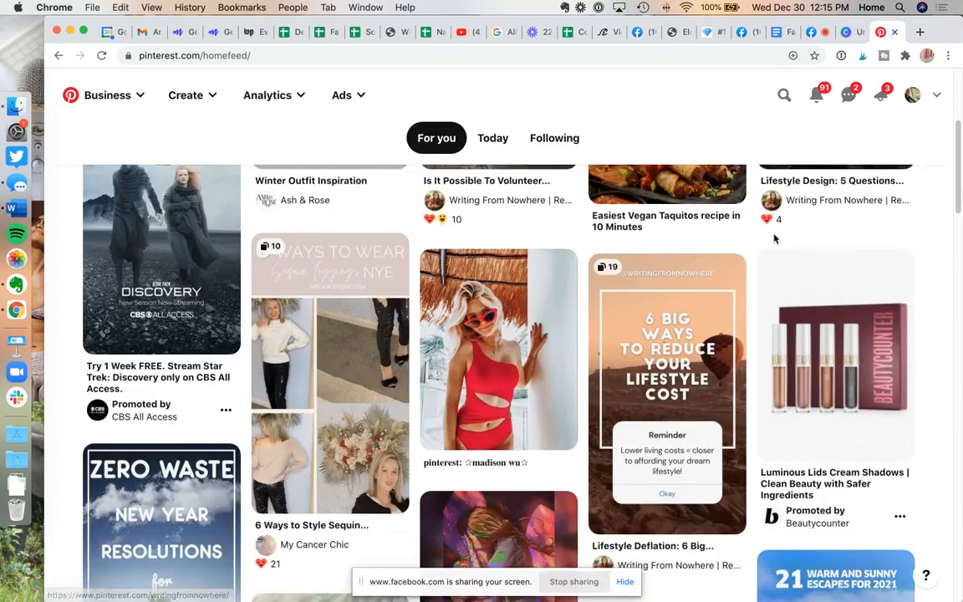
pyautogui.scroll(-10, 774, 240)
pyautogui.scroll(20, 775, 242)
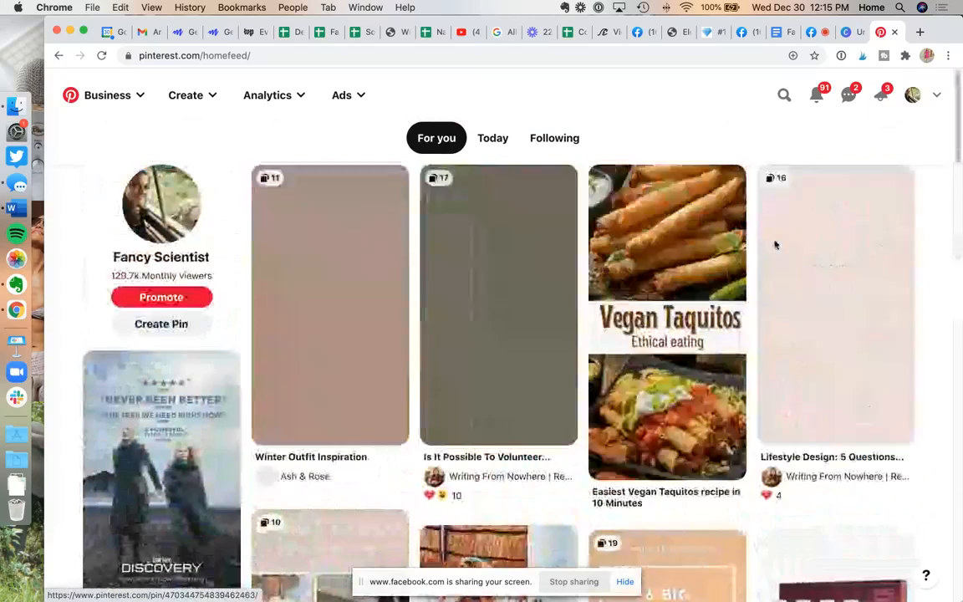
# Step: Search Pinterest for "raccon" and browse the matching pins
pyautogui.click(784, 95)
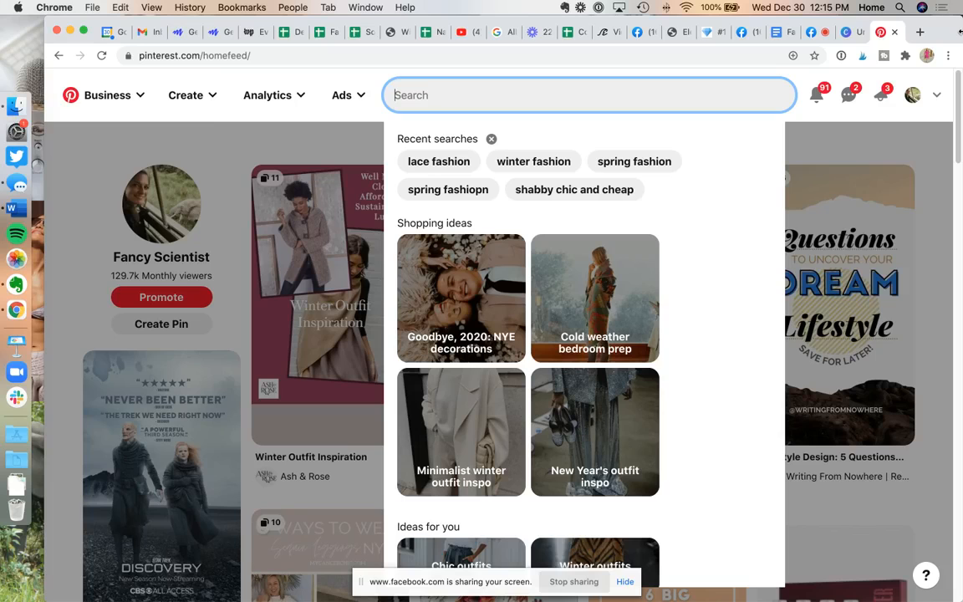
pyautogui.write('raccon')
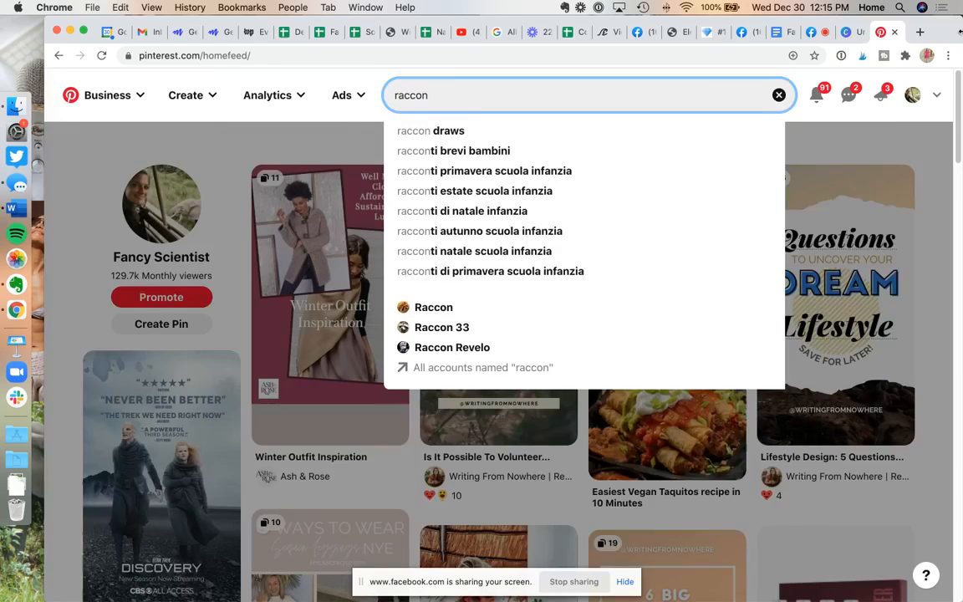
pyautogui.press('Return')
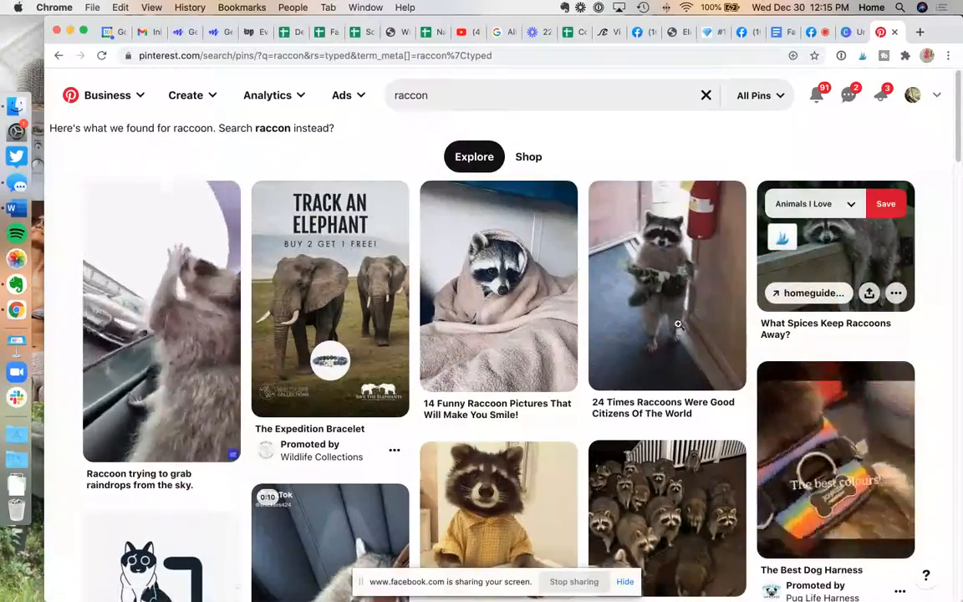
pyautogui.scroll(-5, 150, 365)
pyautogui.scroll(-3, 151, 366)
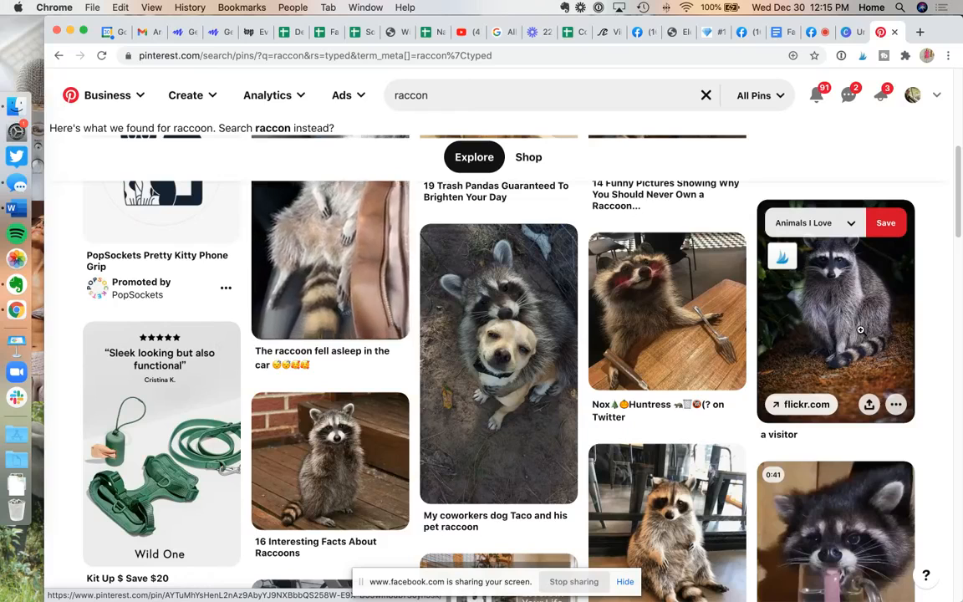
# Step: Open the "a visitor" raccoon pin from flickr.com and view the options for saving its image
pyautogui.click(855, 327)
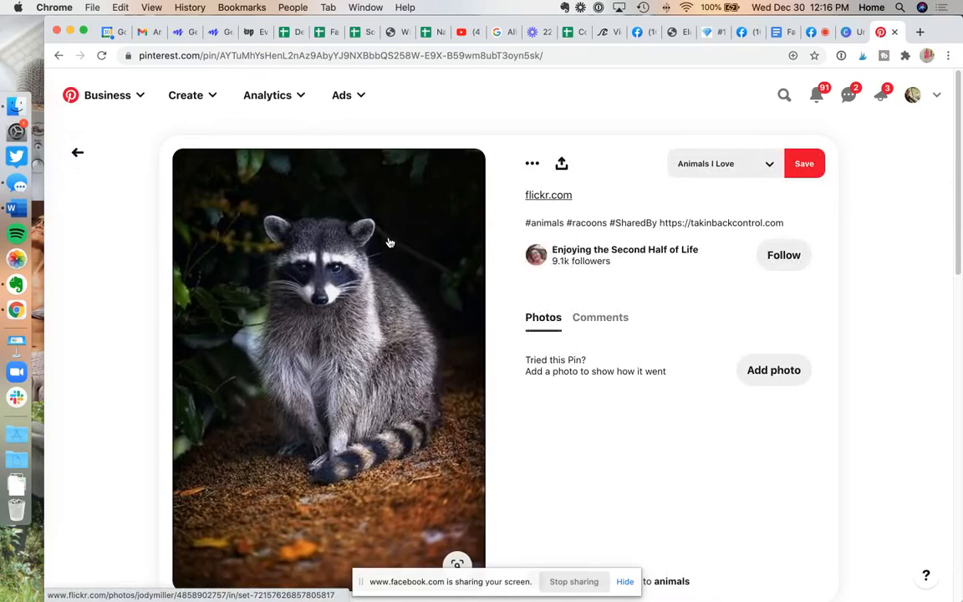
pyautogui.rightClick(391, 237)
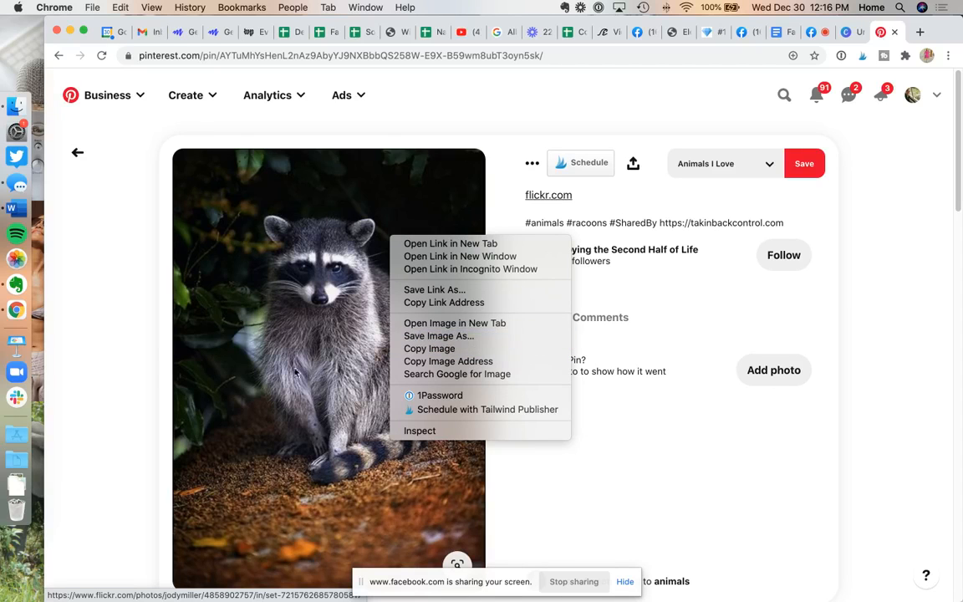
pyautogui.click(586, 501)
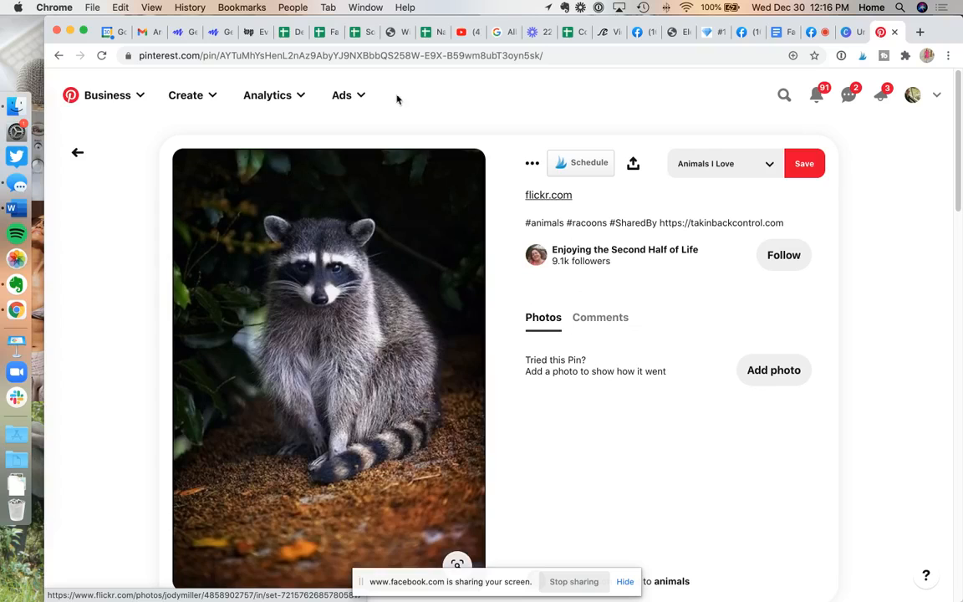
# Step: Search the web for "pixabay" and open the Pixabay website
pyautogui.click(417, 56)
pyautogui.write('pixa')
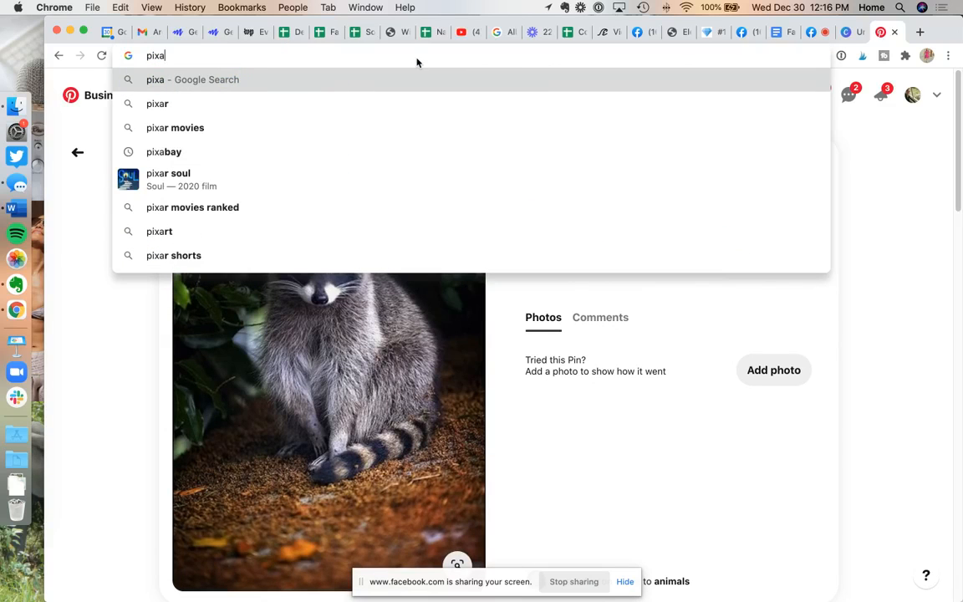
pyautogui.write('bay')
pyautogui.press('Return')
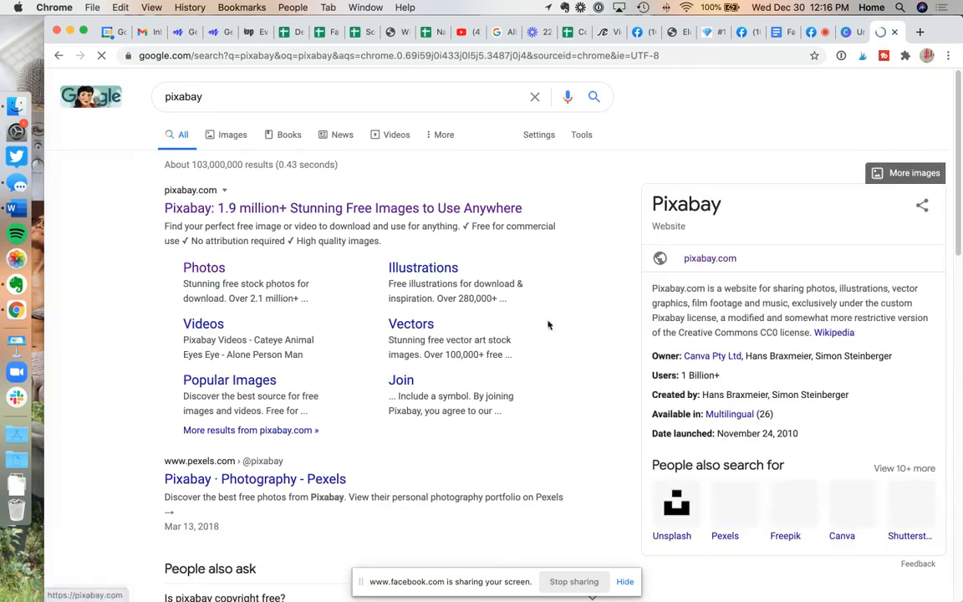
pyautogui.click(275, 209)
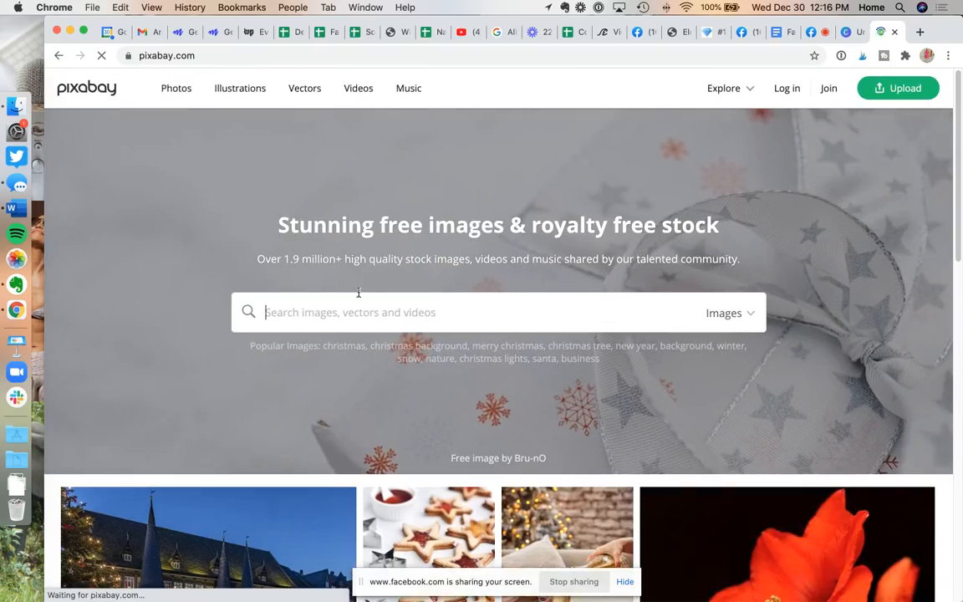
# Step: Search Pixabay for "raccoon" and browse the free images
pyautogui.write('raccoon')
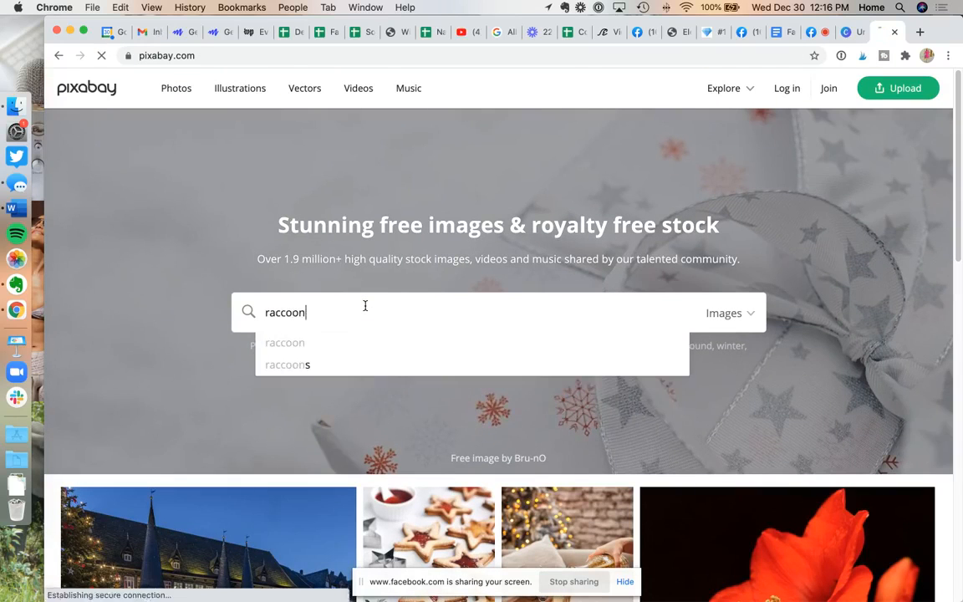
pyautogui.press('Return')
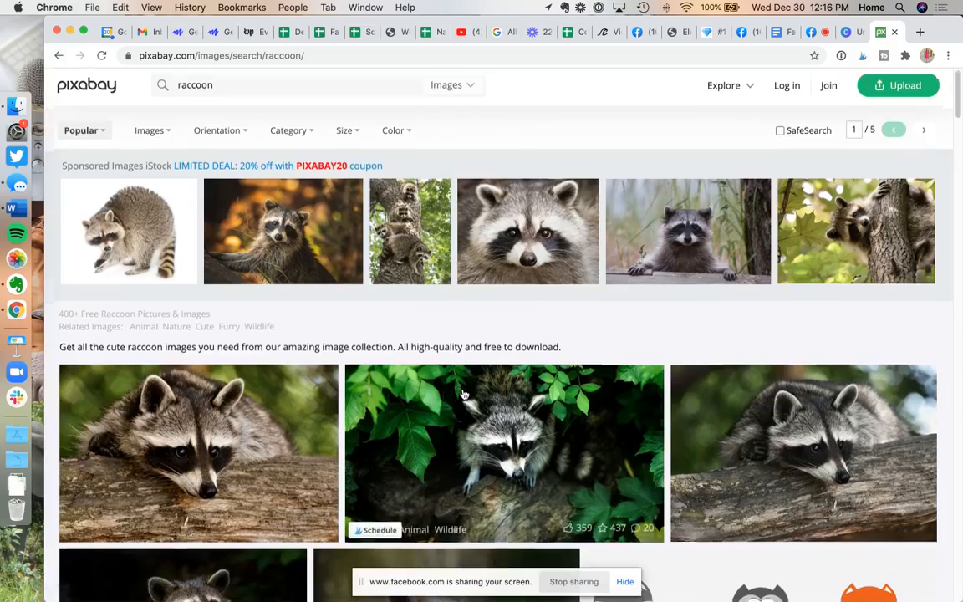
pyautogui.scroll(-5, 518, 377)
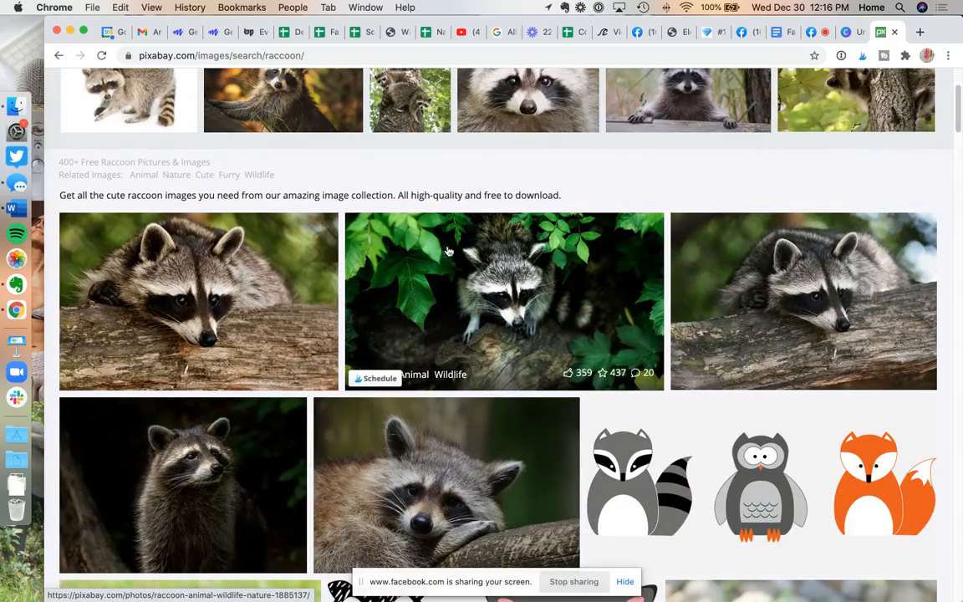
pyautogui.scroll(-5, 561, 285)
pyautogui.scroll(-18, 626, 323)
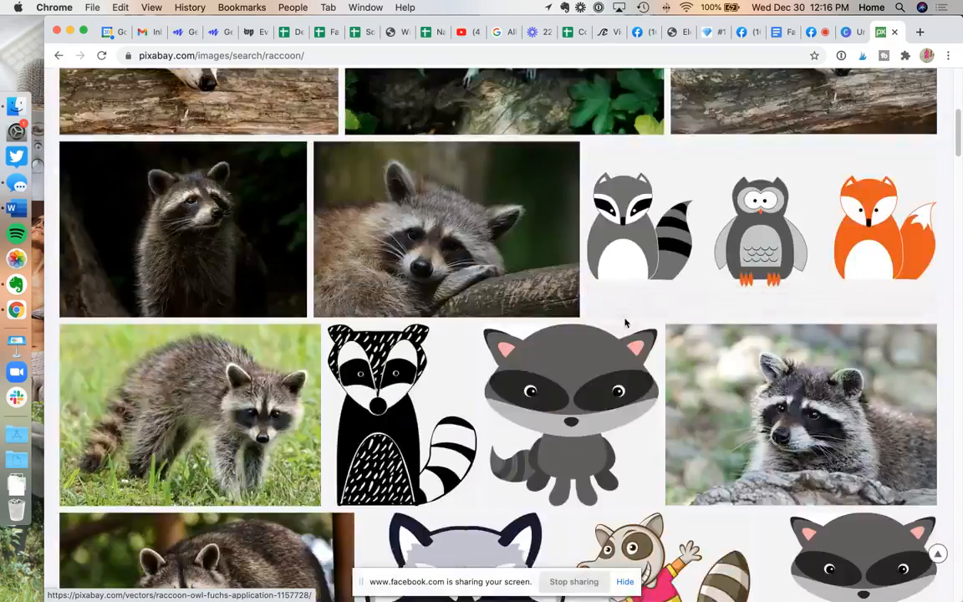
pyautogui.scroll(-12, 625, 324)
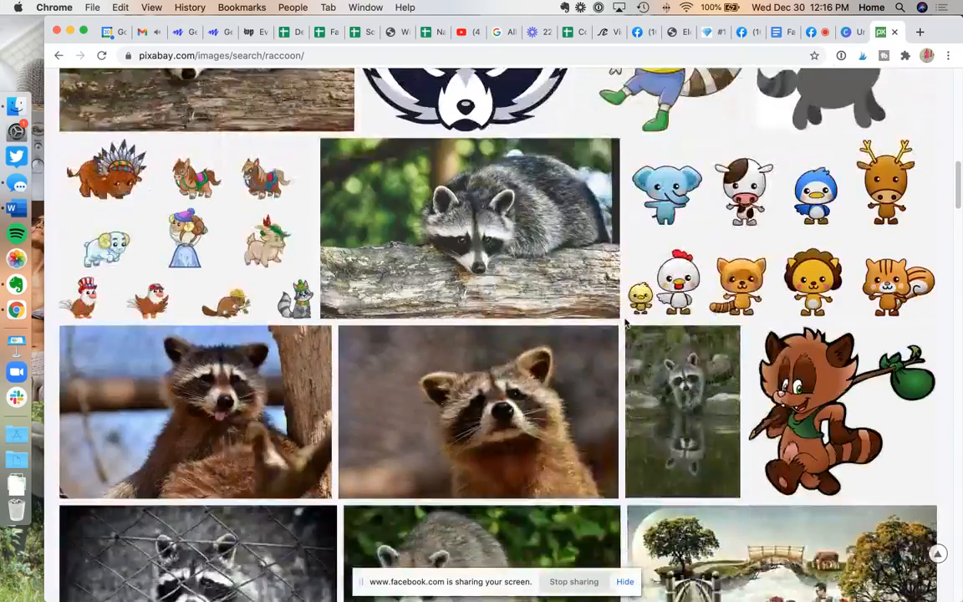
pyautogui.scroll(20, 799, 142)
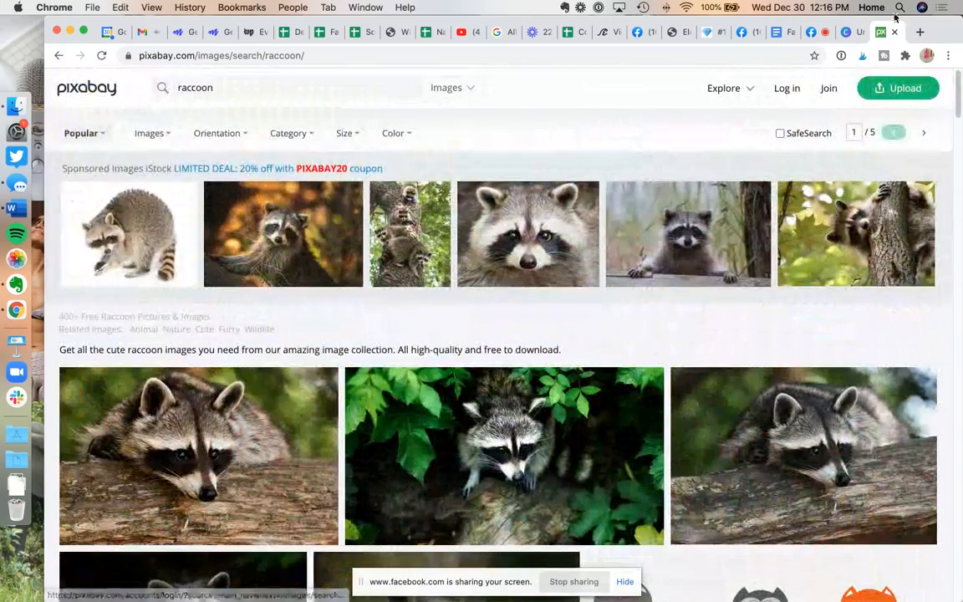
# Step: View the existing wallpaper design in Canva and open the Canva home page in a new browser tab
pyautogui.click(856, 36)
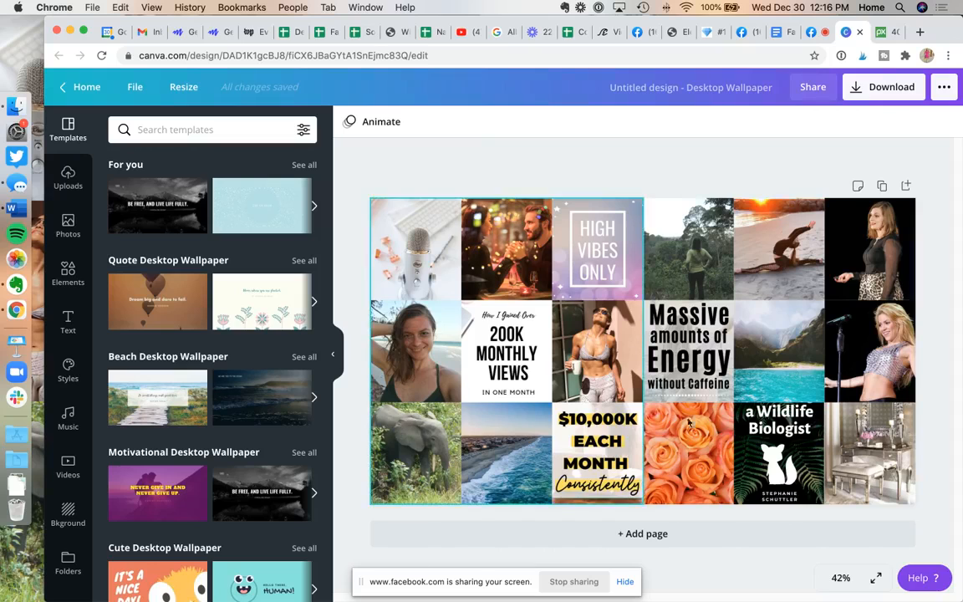
pyautogui.click(892, 34)
pyautogui.click(920, 32)
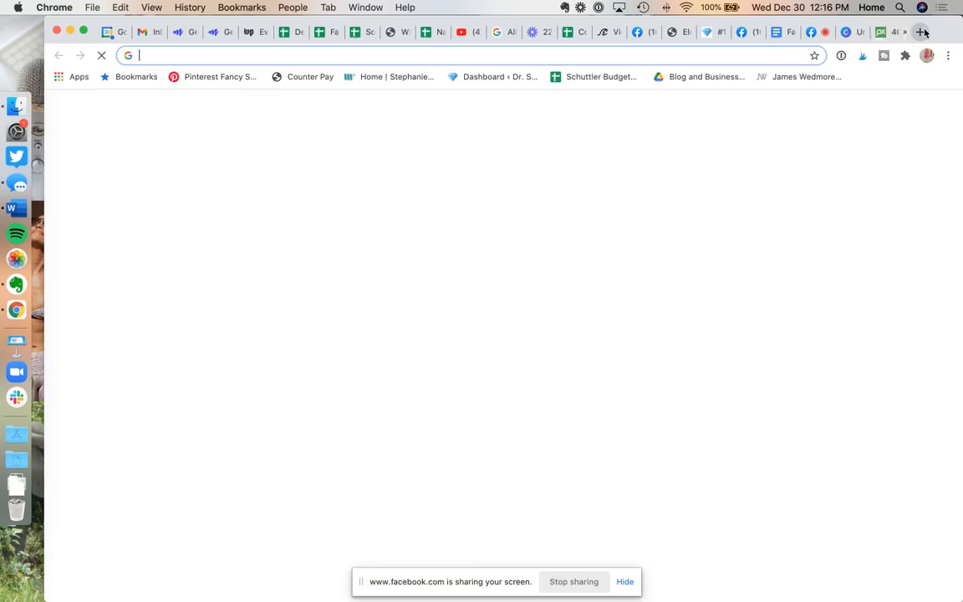
pyautogui.write('canv')
pyautogui.press('Return')
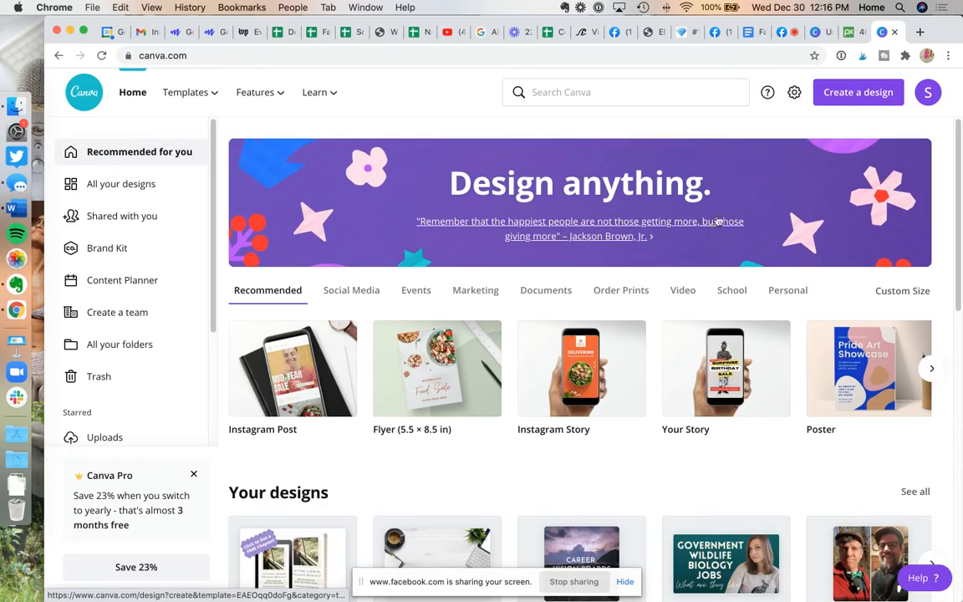
# Step: Create a new blank Desktop Wallpaper design (1920 × 1080 px), finding the format with "deskt"
pyautogui.click(697, 90)
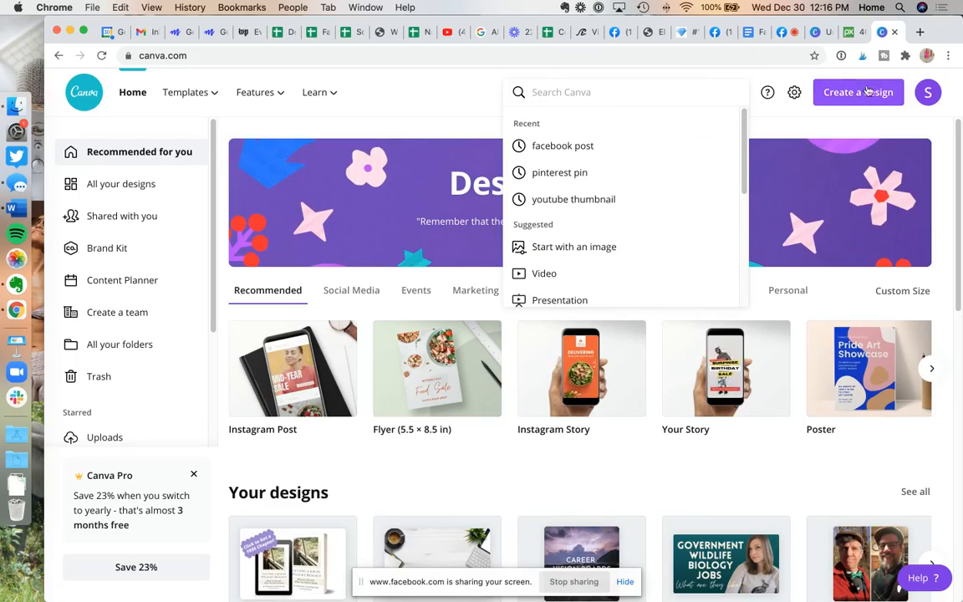
pyautogui.click(867, 90)
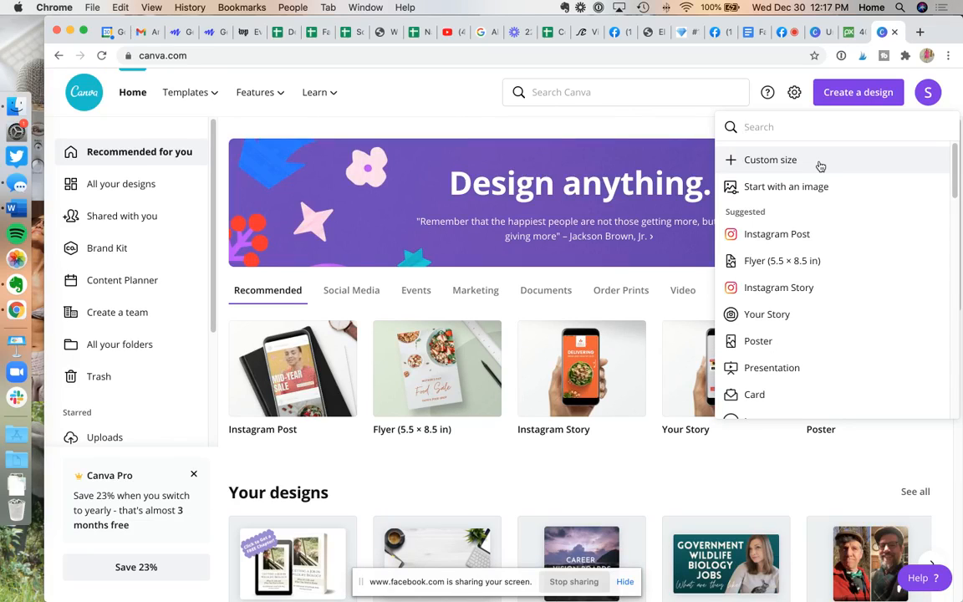
pyautogui.write('deskt')
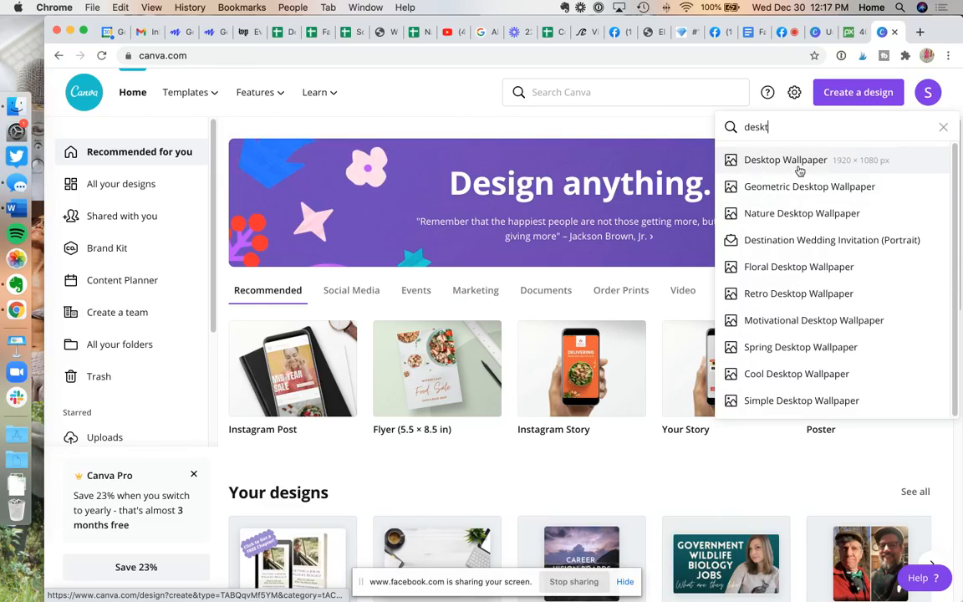
pyautogui.click(800, 160)
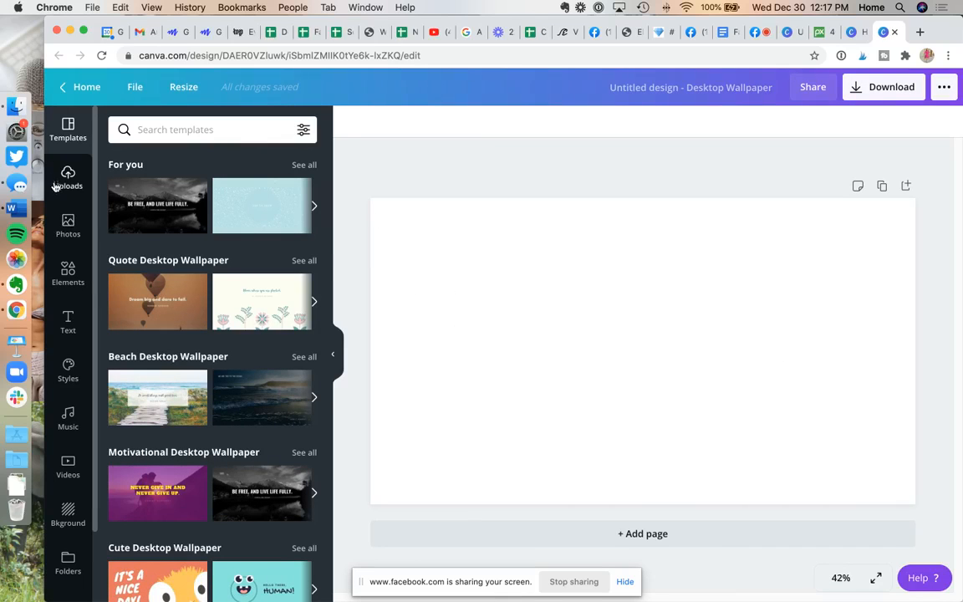
# Step: Search the photos for "raccoon" and place the shot of a raccoon clinging to a tree trunk, scaled down, in the page's upper-left corner
pyautogui.click(67, 224)
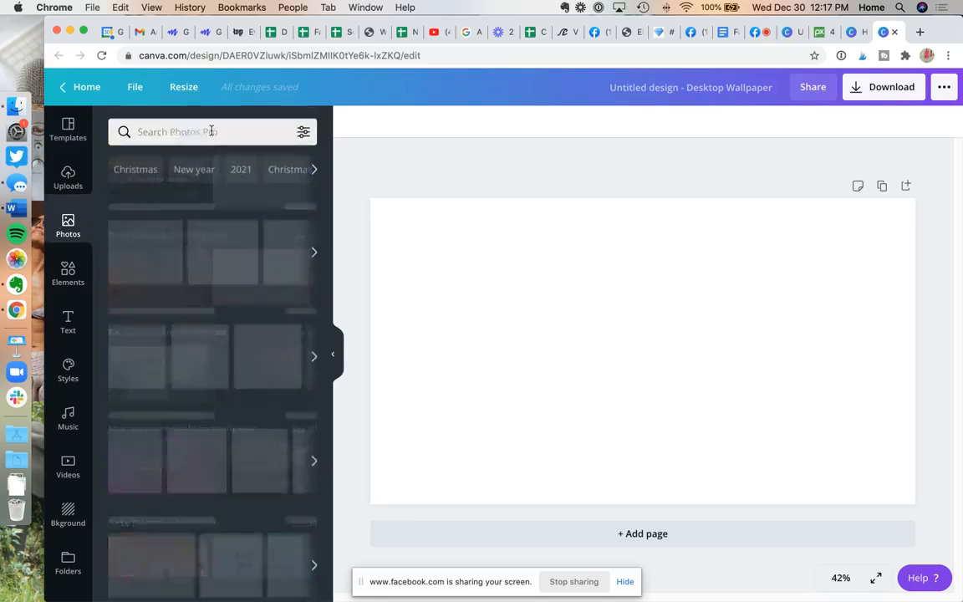
pyautogui.click(212, 130)
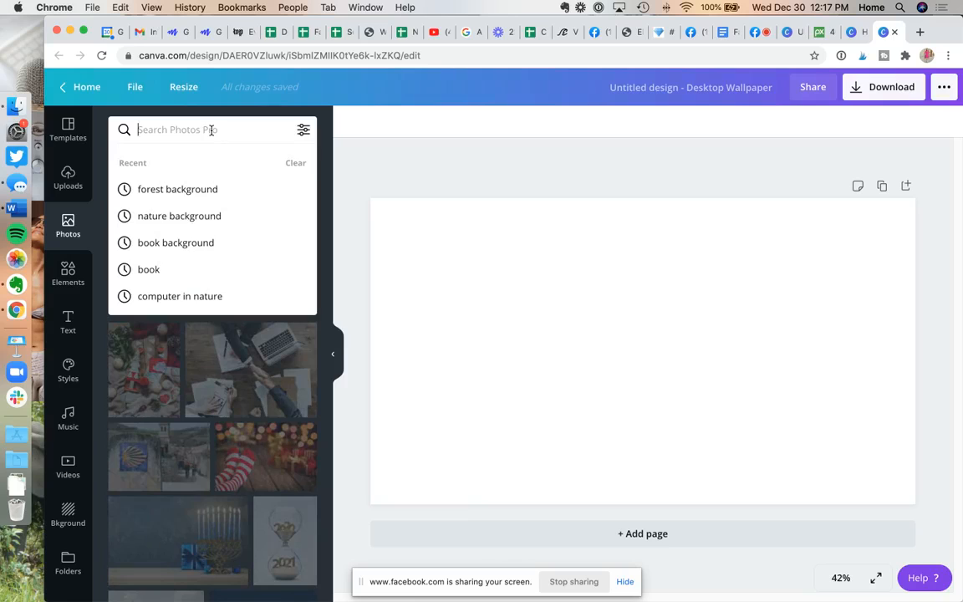
pyautogui.write('raccoon')
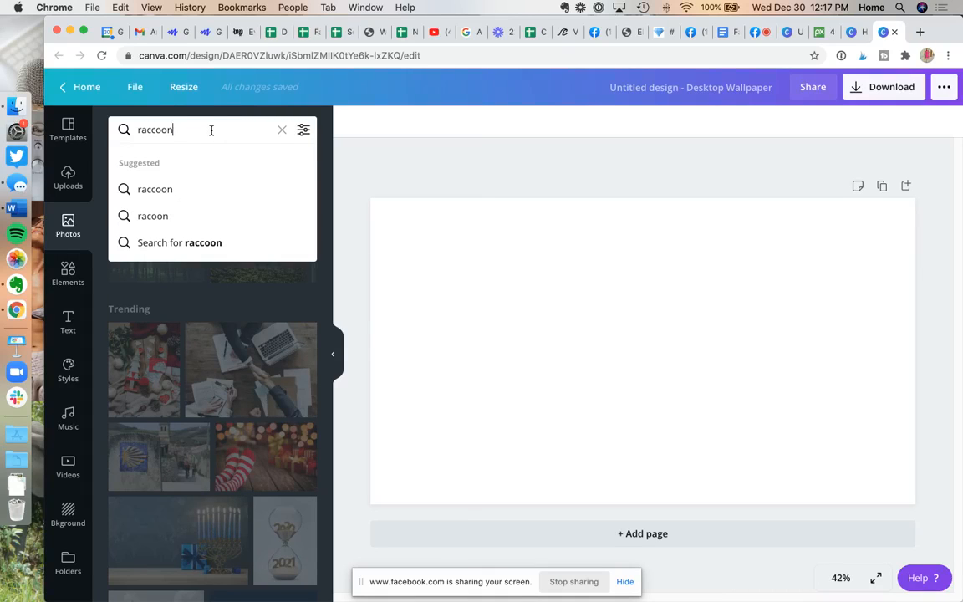
pyautogui.press('Return')
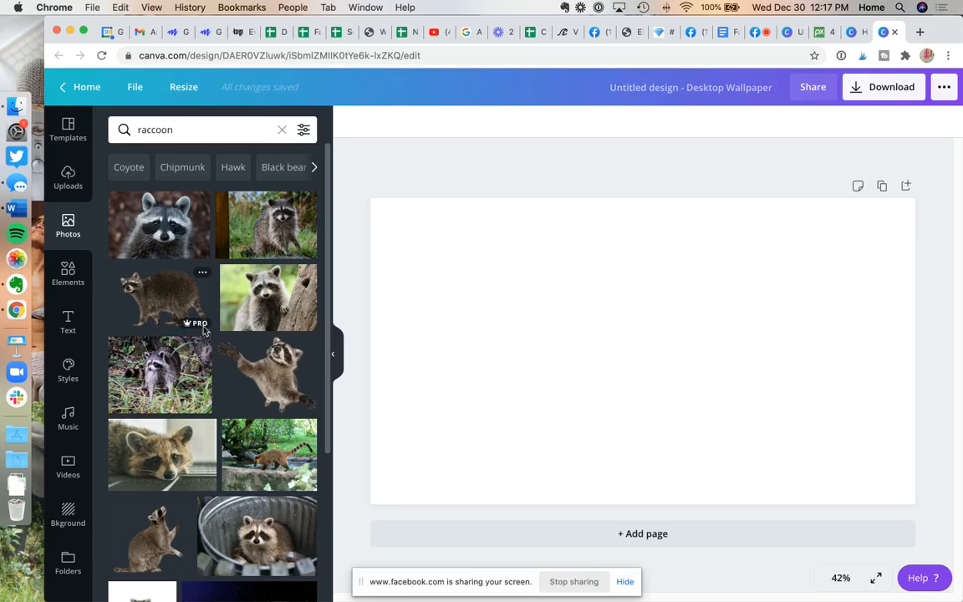
pyautogui.scroll(-5, 222, 339)
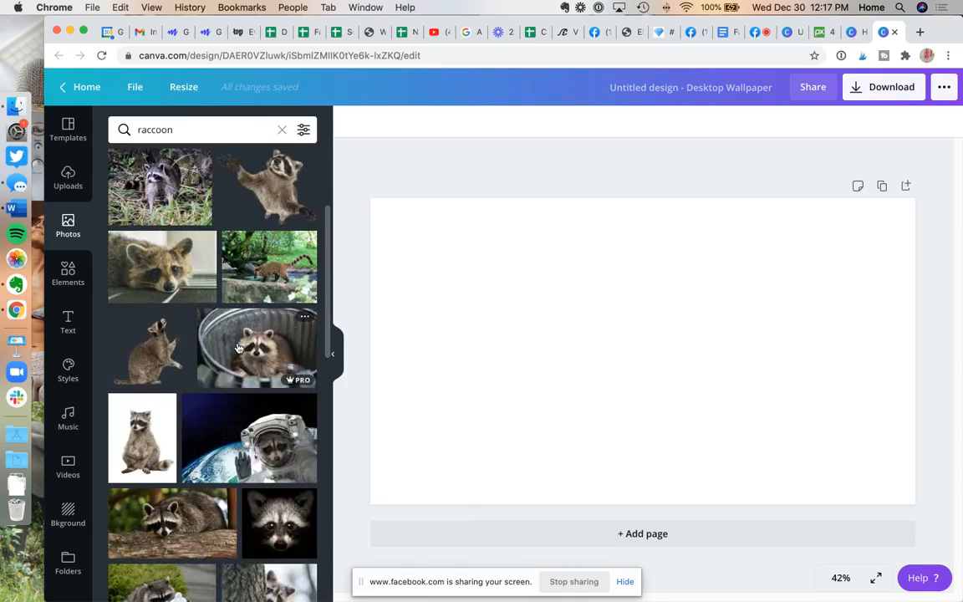
pyautogui.scroll(-4, 238, 348)
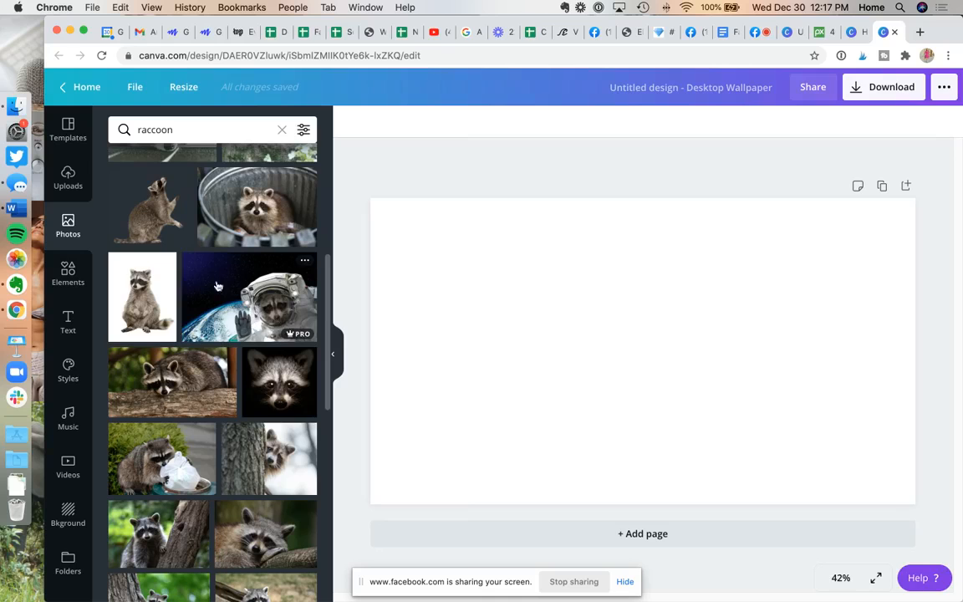
pyautogui.scroll(-3, 224, 296)
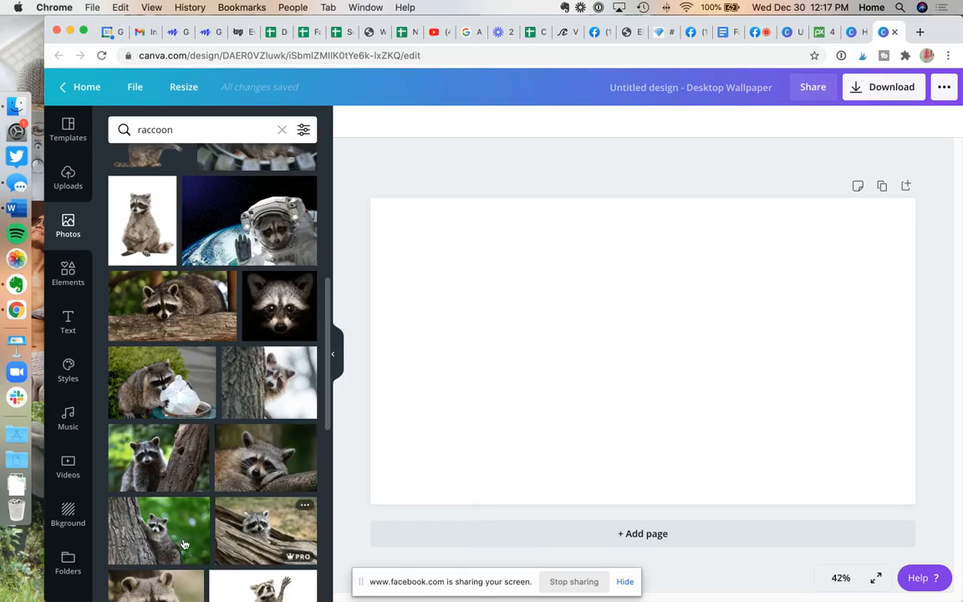
pyautogui.moveTo(167, 510); pyautogui.dragTo(477, 418)
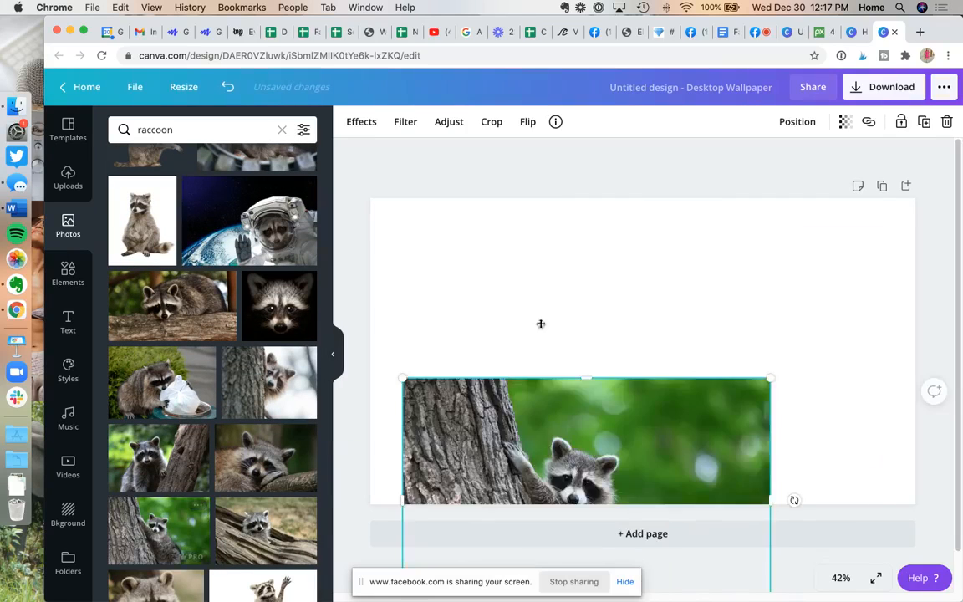
pyautogui.moveTo(738, 442); pyautogui.dragTo(523, 331)
# Step: Search the photos for "coyote", add the standing coyote in grassland, and shrink it along the page's upper edge, overlapping the raccoon photo
pyautogui.click(190, 132)
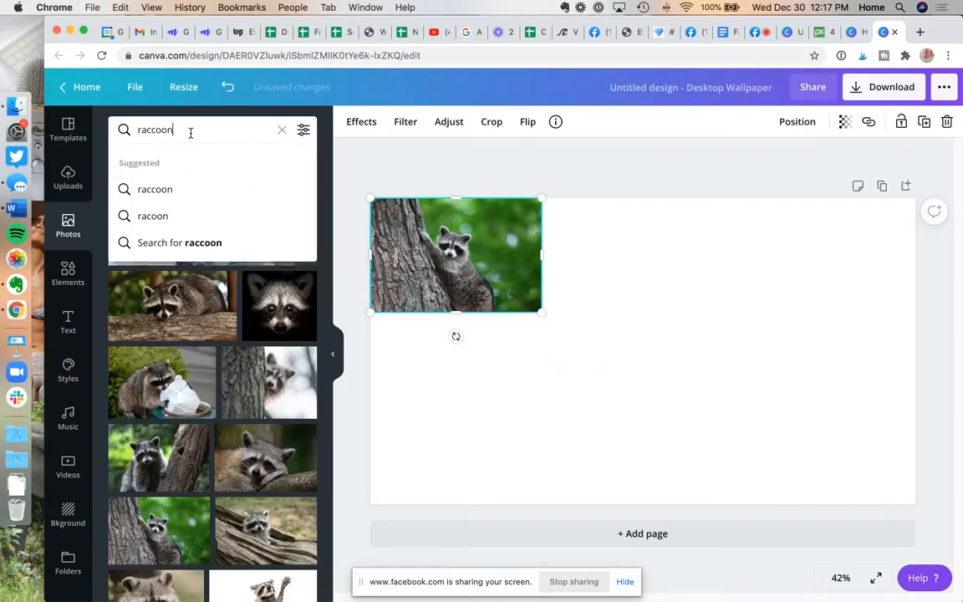
pyautogui.write('coyote')
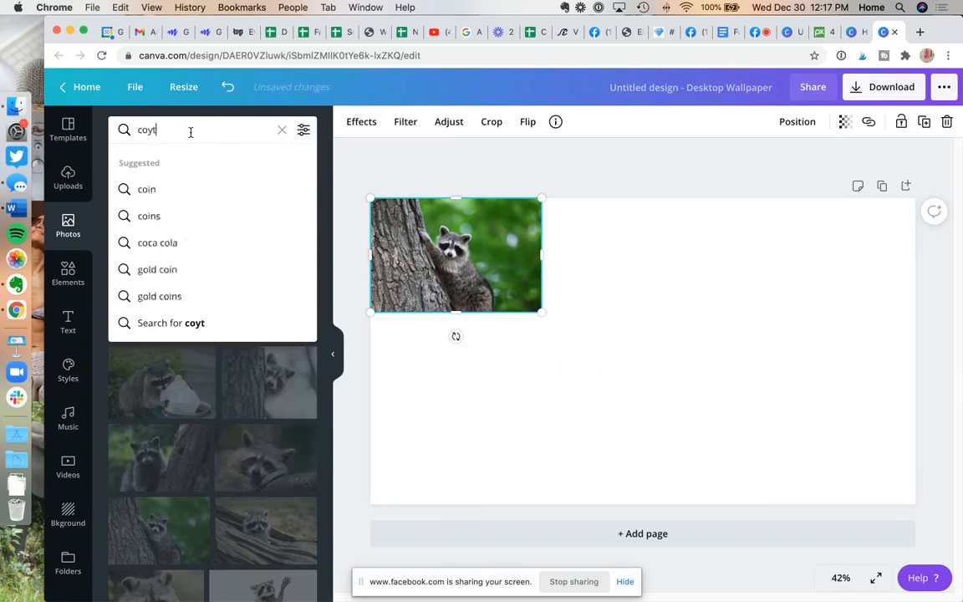
pyautogui.press('Return')
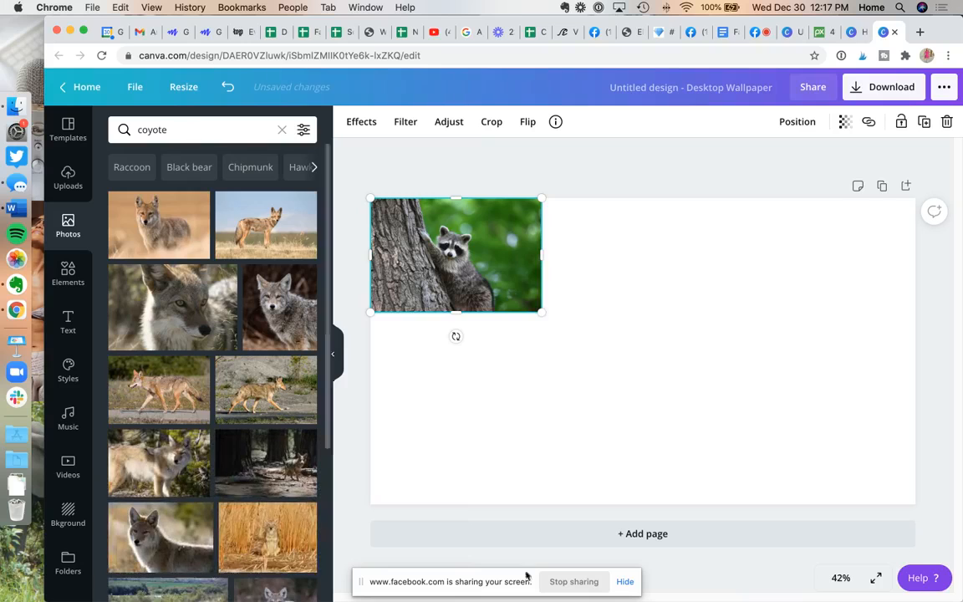
pyautogui.click(250, 216)
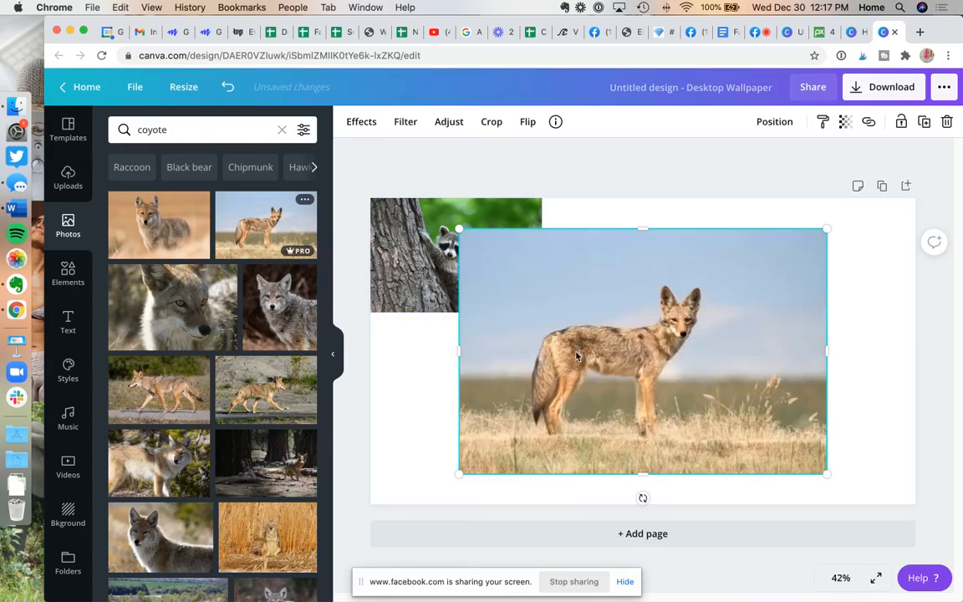
pyautogui.moveTo(825, 230); pyautogui.dragTo(619, 359)
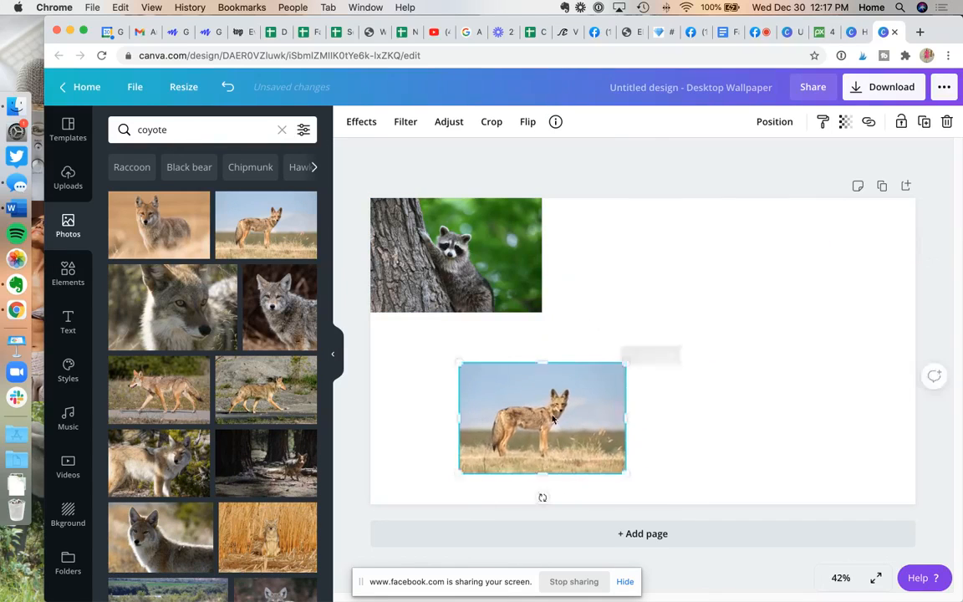
pyautogui.moveTo(551, 412); pyautogui.dragTo(588, 250)
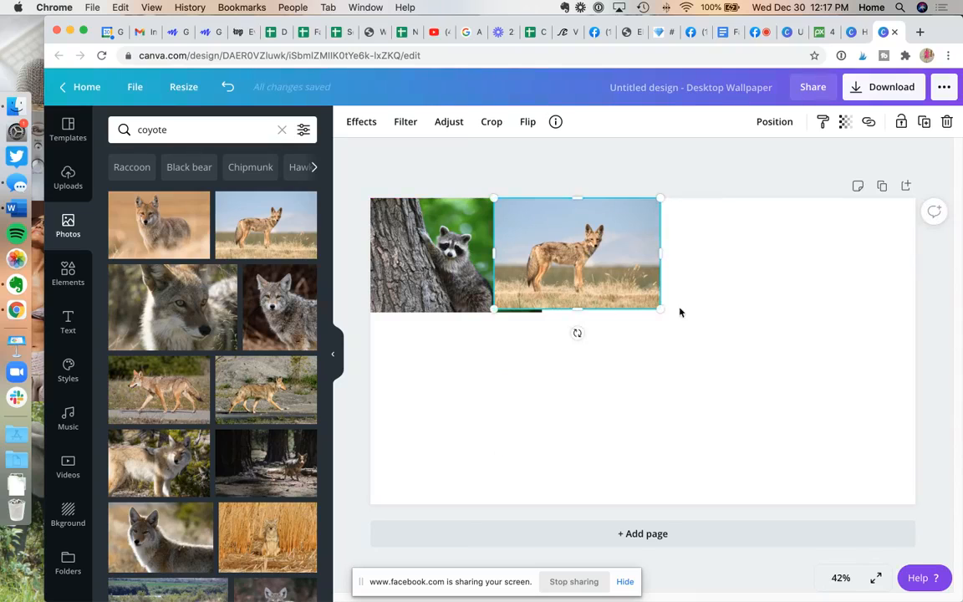
pyautogui.moveTo(661, 305); pyautogui.dragTo(671, 315)
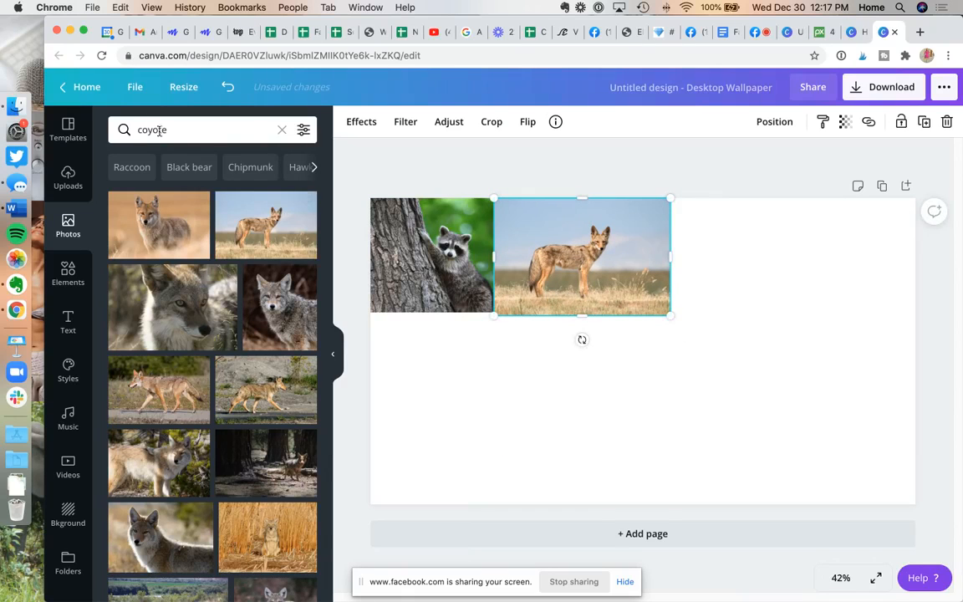
# Step: Search the photos for "raccoon" again, add the walking raccoon cutout, and shrink it to overlap the lower edges of both placed photos
pyautogui.click(281, 129)
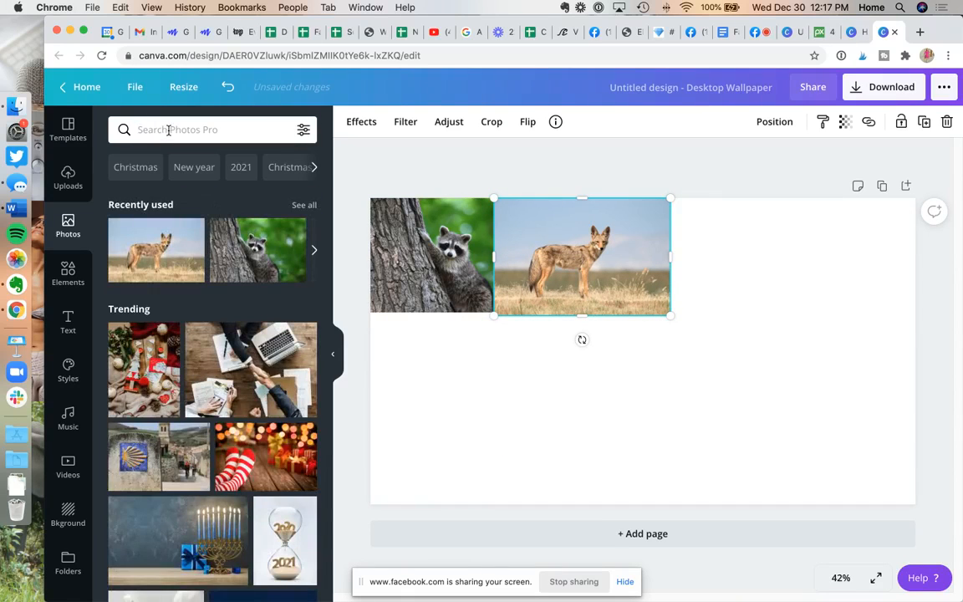
pyautogui.write('raccoon')
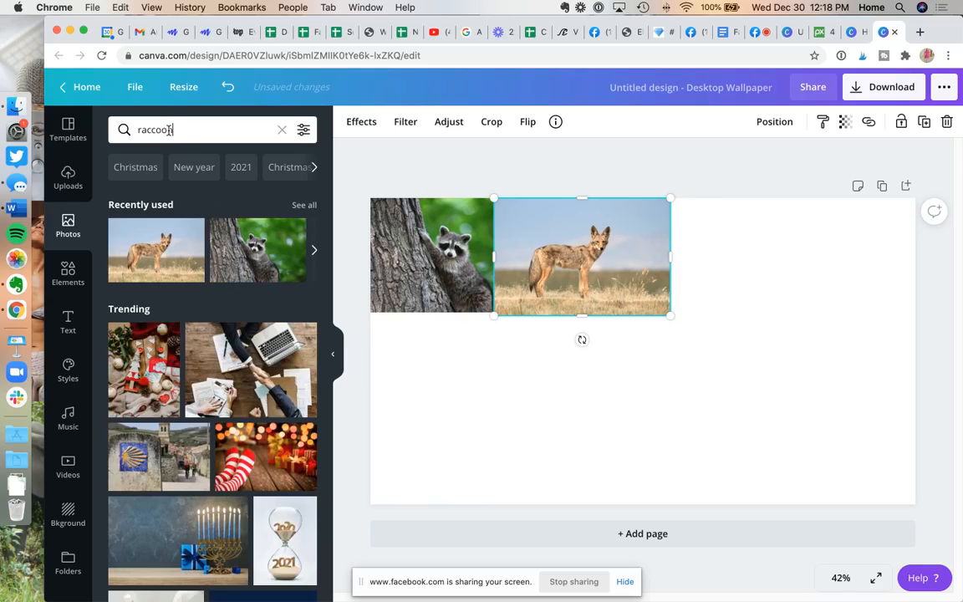
pyautogui.click(174, 297)
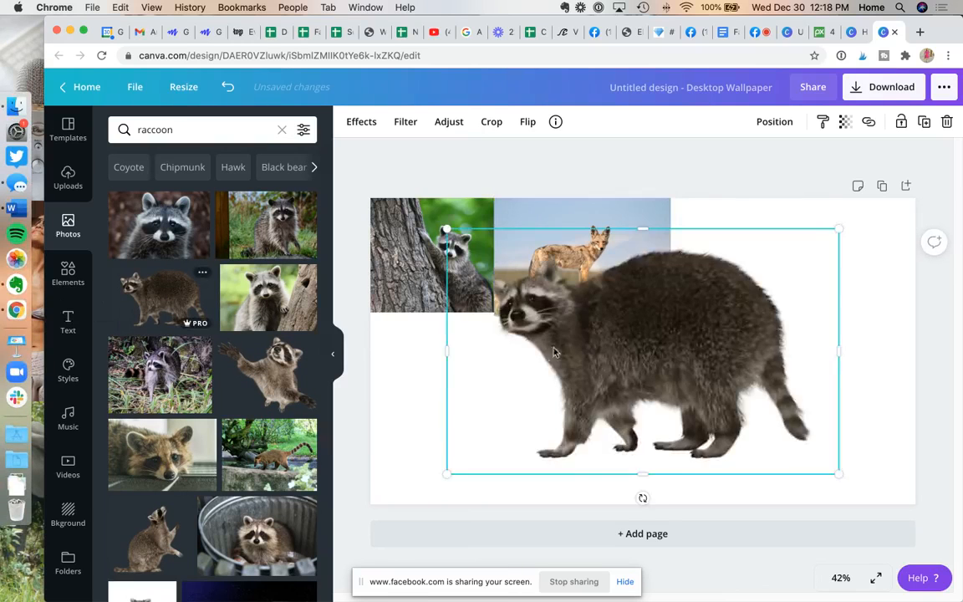
pyautogui.moveTo(498, 313); pyautogui.dragTo(408, 304)
pyautogui.moveTo(747, 464); pyautogui.dragTo(518, 303)
pyautogui.moveTo(465, 260); pyautogui.dragTo(502, 299)
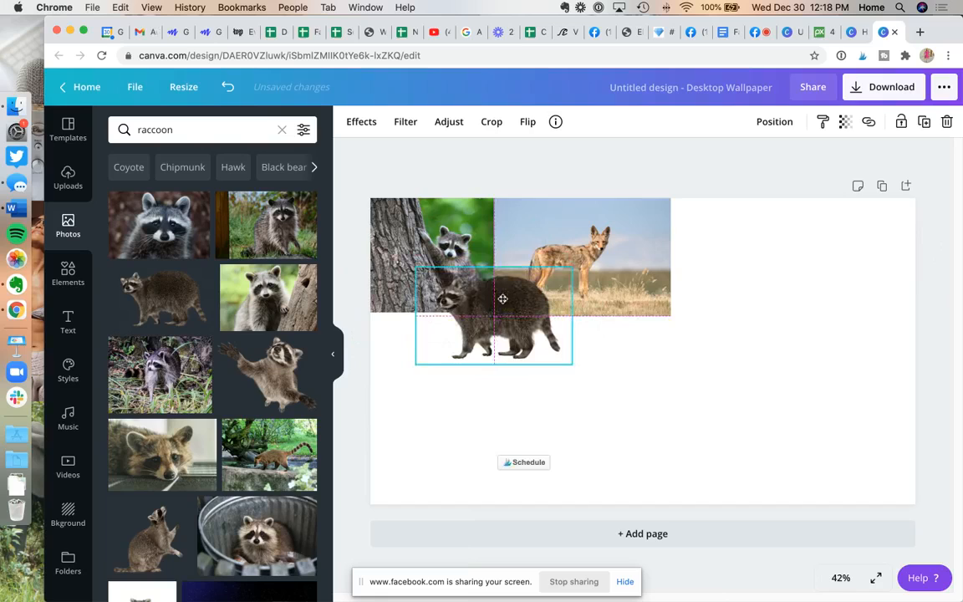
pyautogui.click(759, 424)
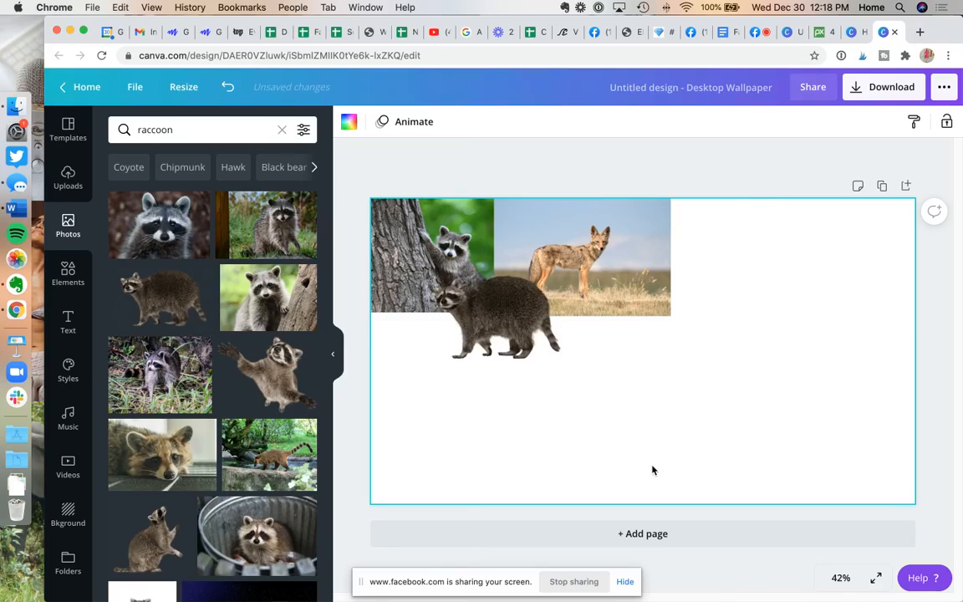
# Step: Select the two raccoon pictures and the coyote photo together and delete them from the page
pyautogui.click(441, 251)
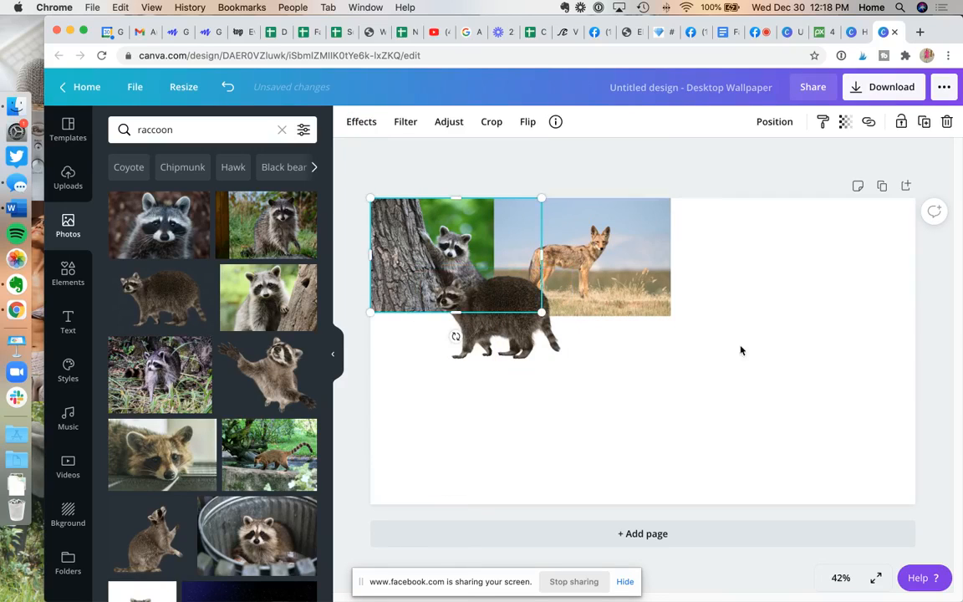
pyautogui.moveTo(741, 347); pyautogui.dragTo(509, 281)
pyautogui.press('Delete')
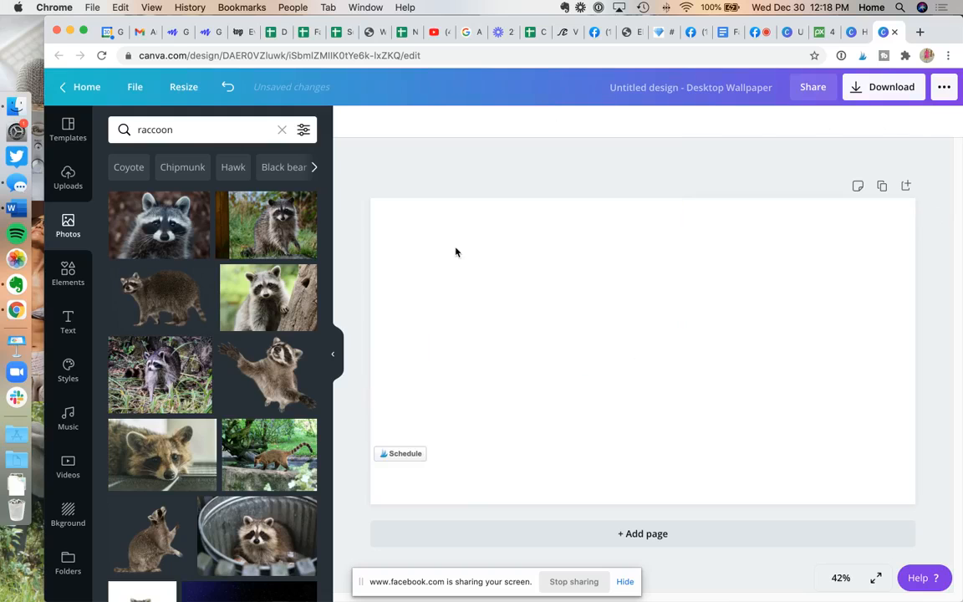
# Step: Search the design elements for "grid"
pyautogui.click(71, 273)
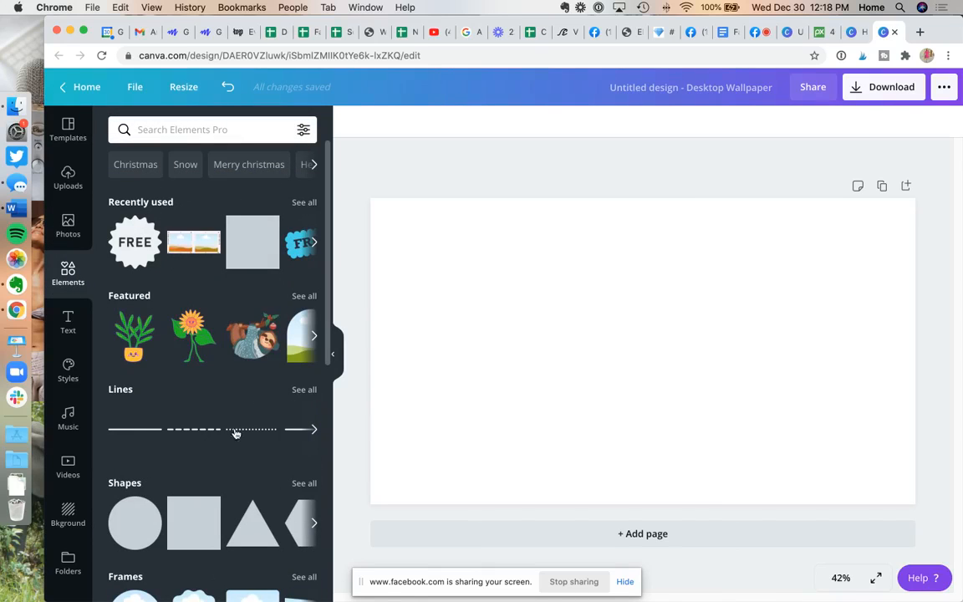
pyautogui.scroll(-3, 210, 409)
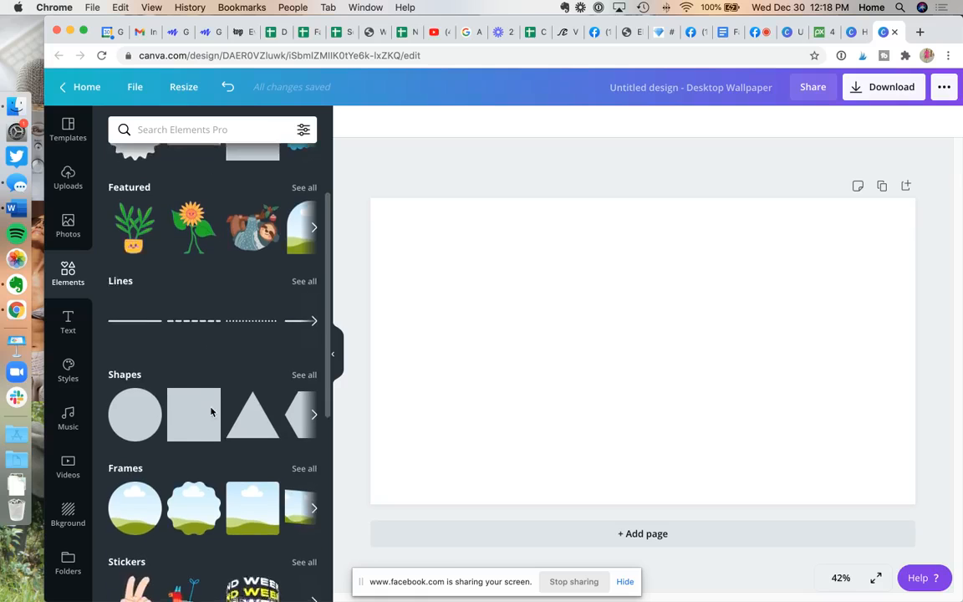
pyautogui.scroll(-2, 211, 412)
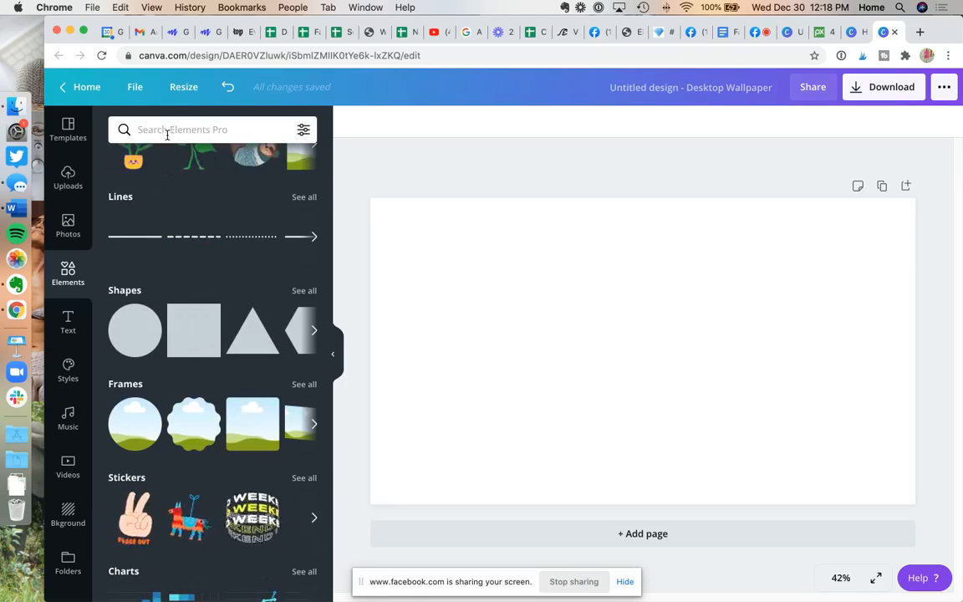
pyautogui.click(167, 132)
pyautogui.write('grid')
pyautogui.press('Return')
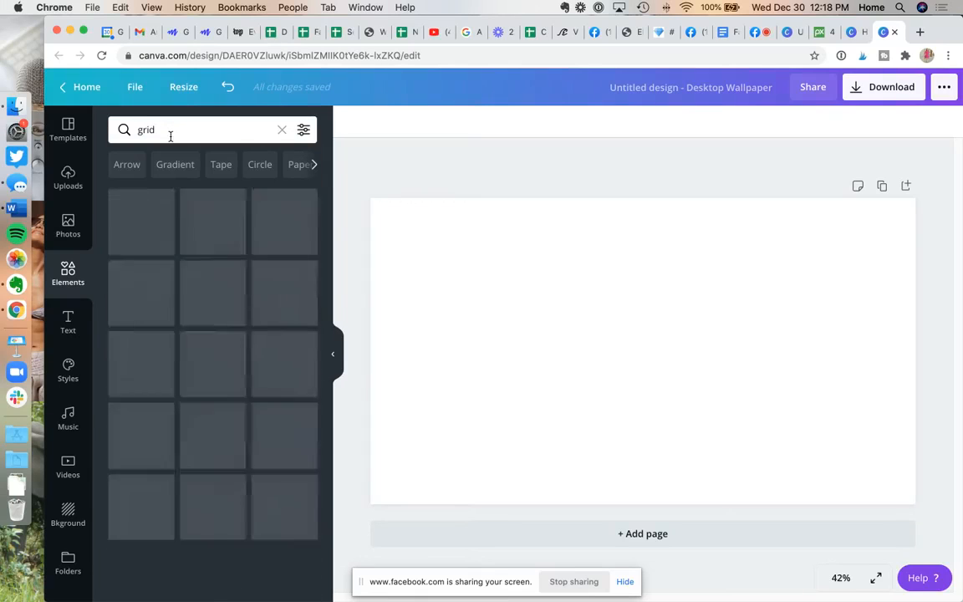
# Step: Fill the blank page with a five-cell photo grid that has two cells in the upper row and three in the lower row
pyautogui.scroll(-1, 194, 459)
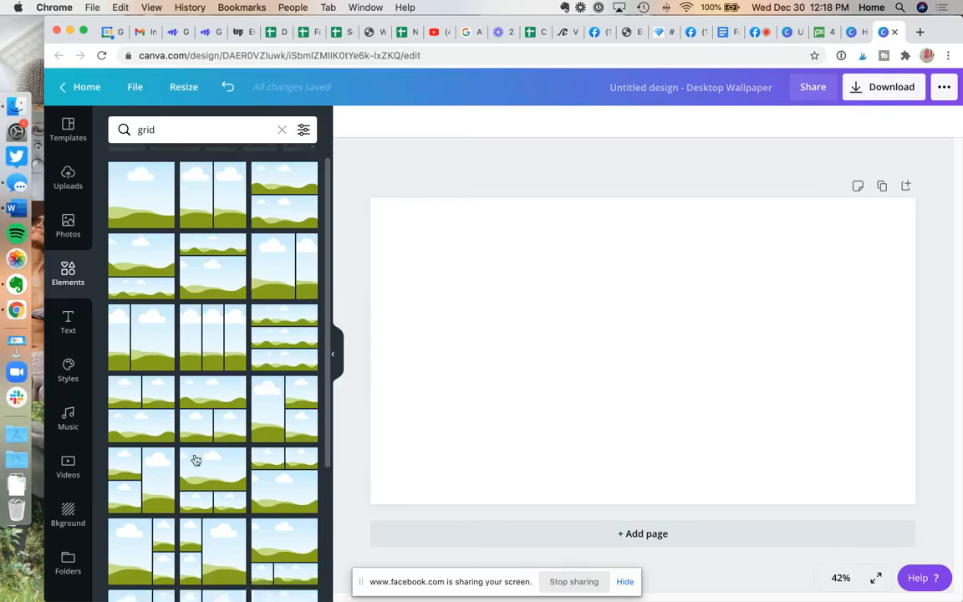
pyautogui.scroll(-5, 195, 460)
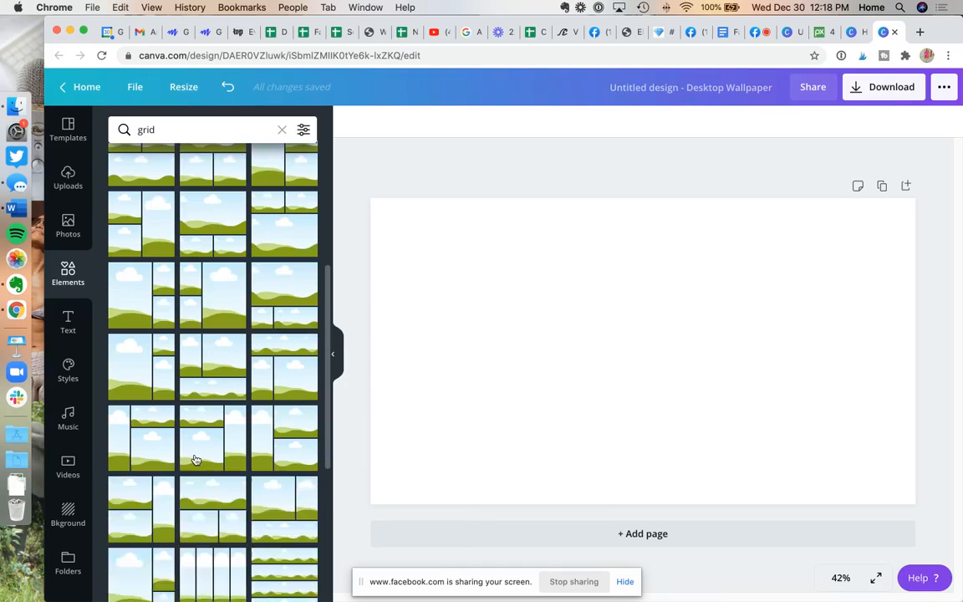
pyautogui.scroll(-5, 194, 460)
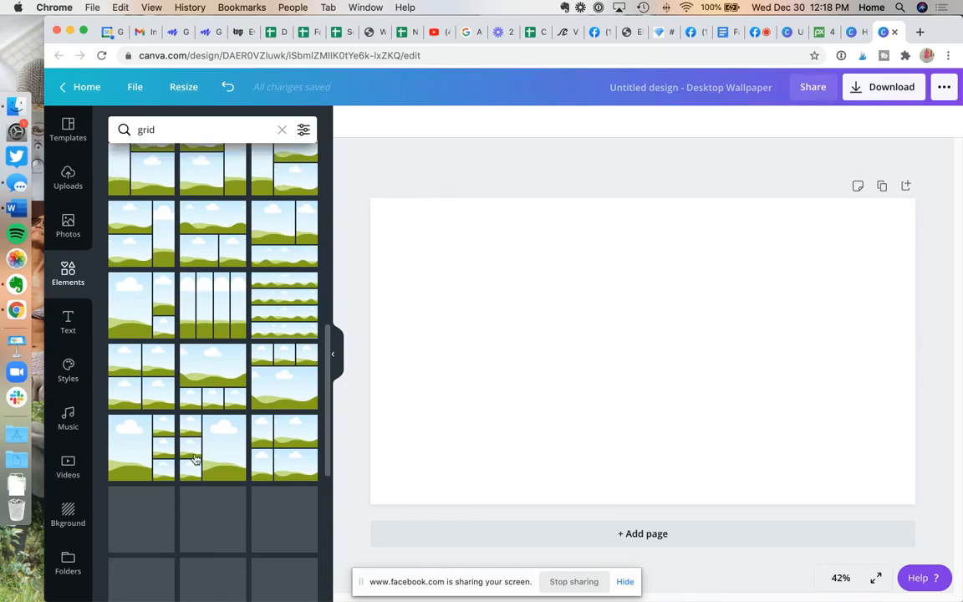
pyautogui.scroll(-2, 137, 458)
pyautogui.scroll(-3, 139, 460)
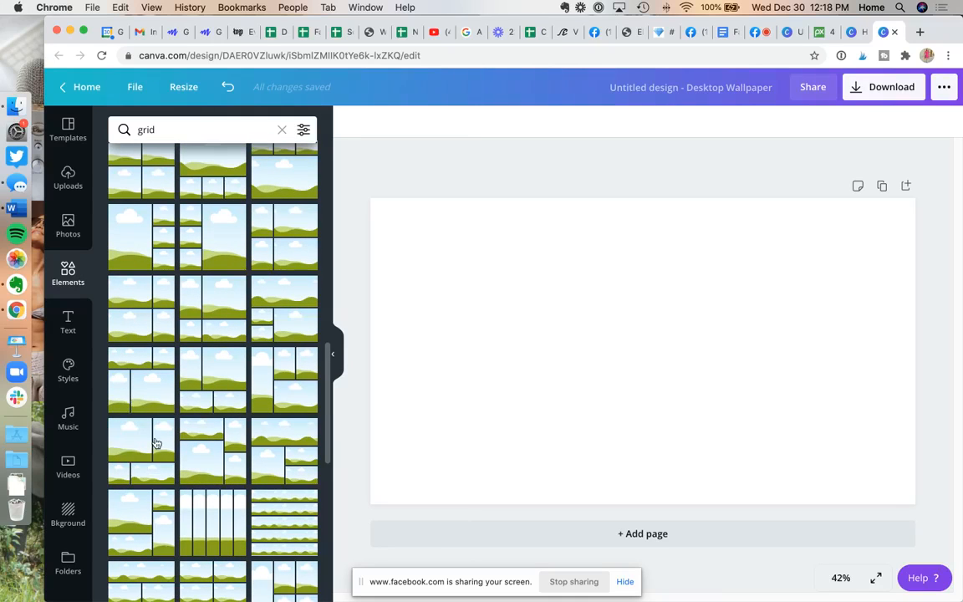
pyautogui.scroll(-2, 156, 444)
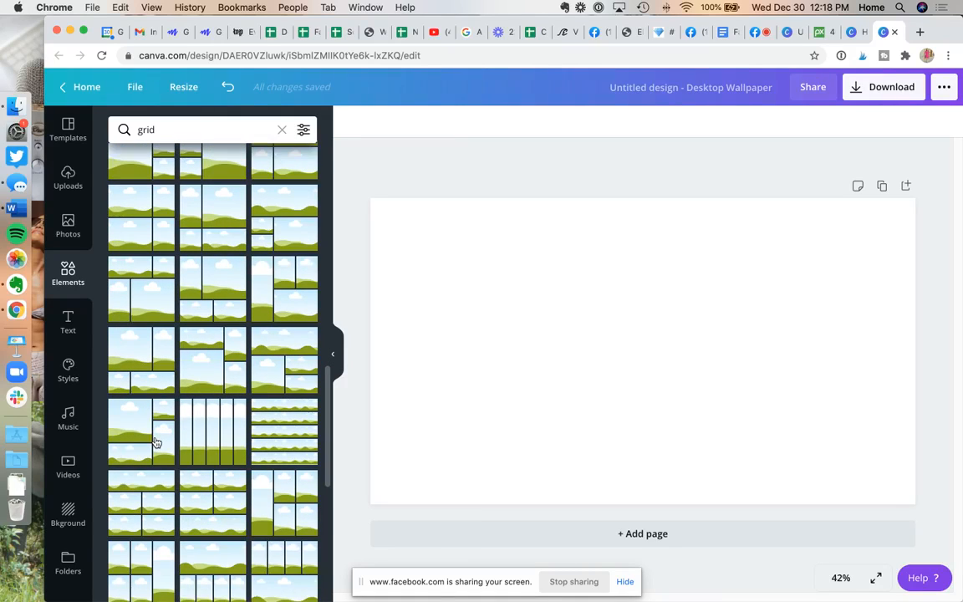
pyautogui.scroll(-1, 156, 443)
pyautogui.scroll(-1, 241, 448)
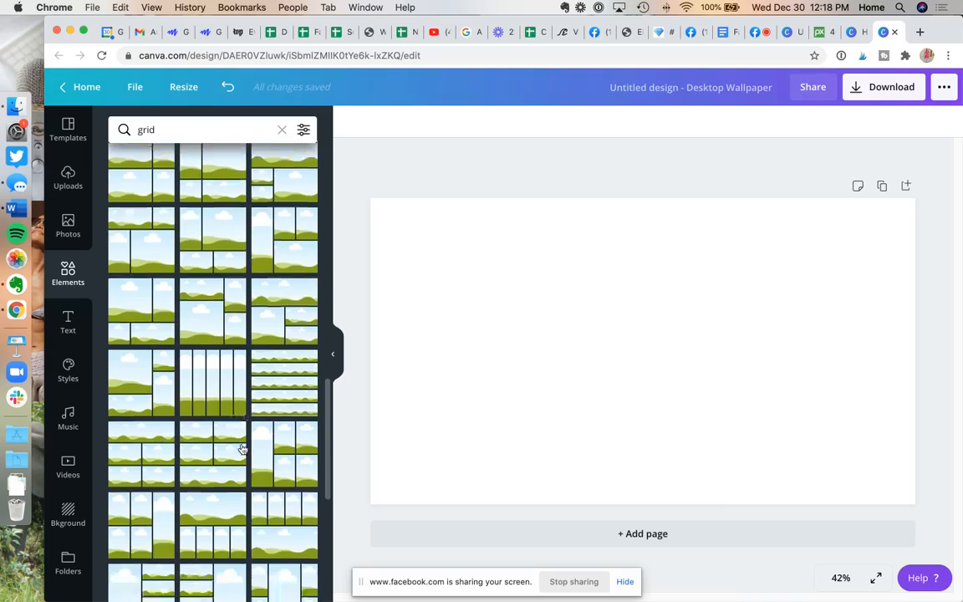
pyautogui.scroll(-6, 241, 448)
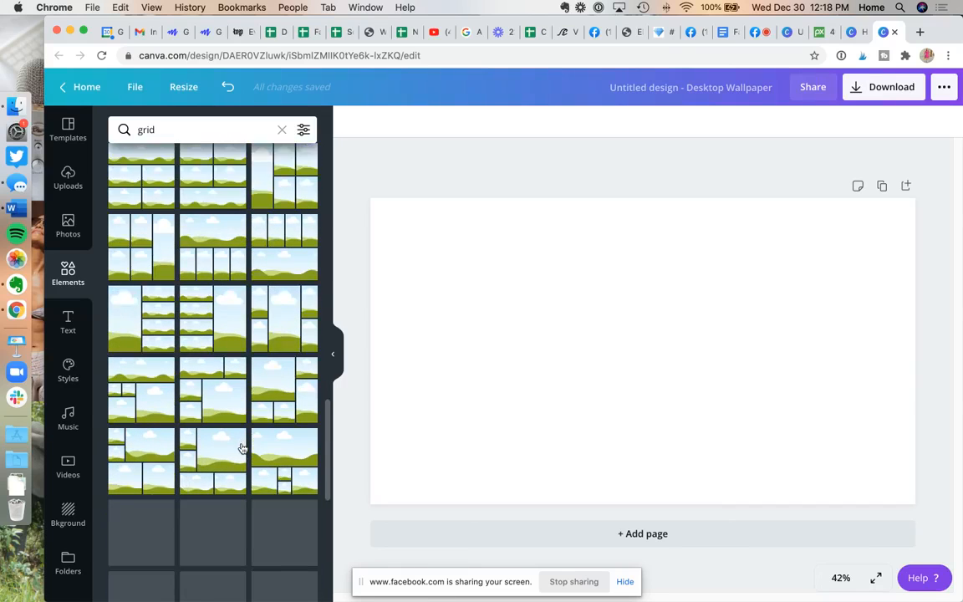
pyautogui.scroll(-4, 240, 448)
pyautogui.moveTo(241, 448); pyautogui.dragTo(407, 383)
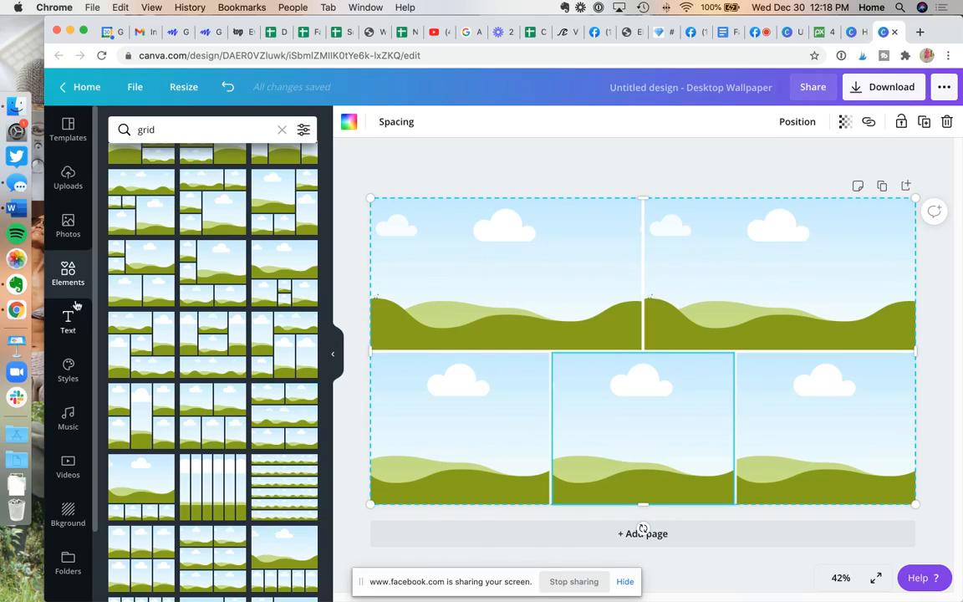
# Step: Fill the upper-left grid cell with the close-up raccoon portrait and the lower middle cell with the photo of the raccoon standing in grass
pyautogui.click(75, 227)
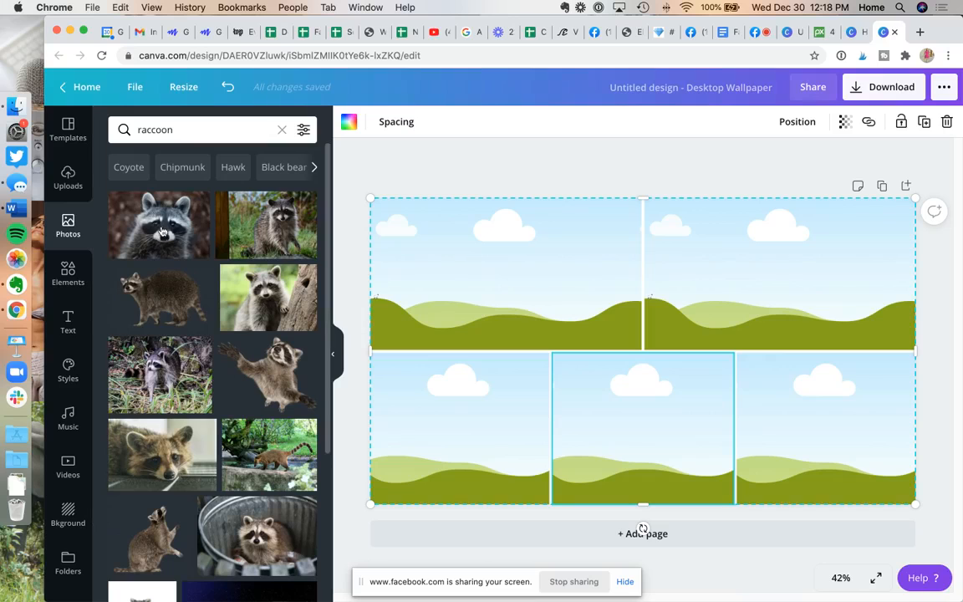
pyautogui.moveTo(163, 222); pyautogui.dragTo(400, 253)
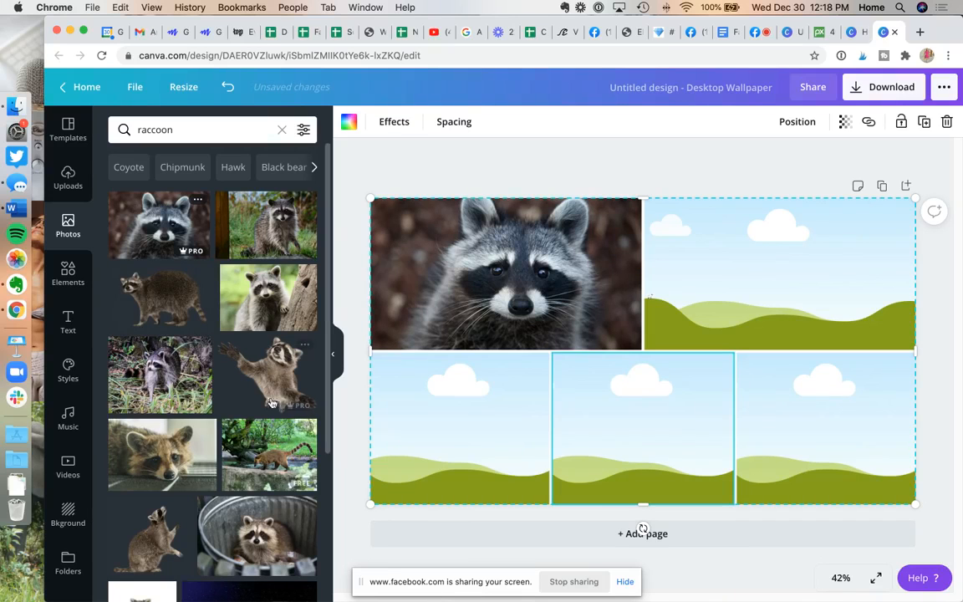
pyautogui.moveTo(159, 375); pyautogui.dragTo(585, 416)
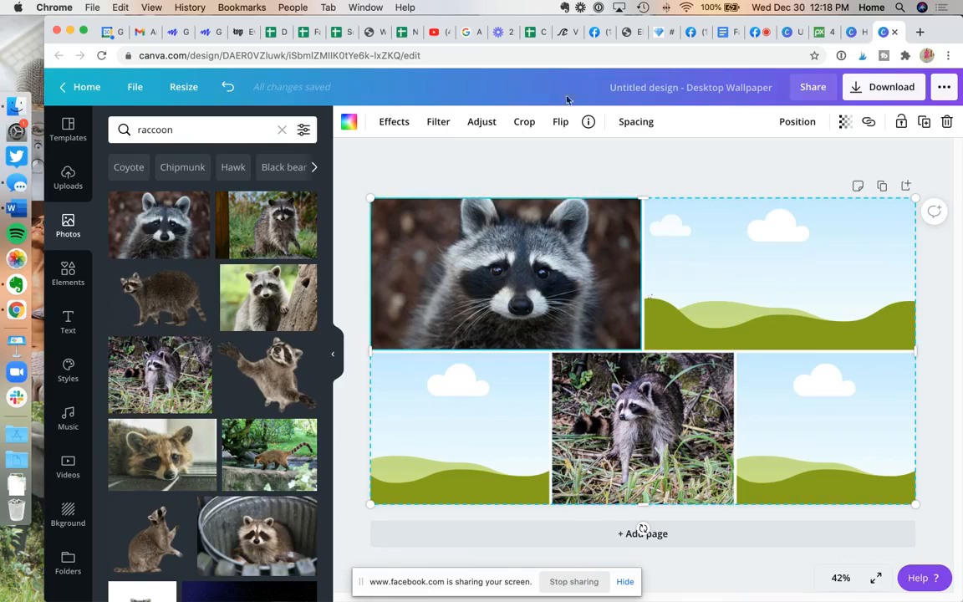
# Step: Crop the raccoon portrait within its grid cell by enlarging it and repositioning it so the face fills the frame
pyautogui.doubleClick(533, 274)
pyautogui.moveTo(532, 274); pyautogui.dragTo(533, 281)
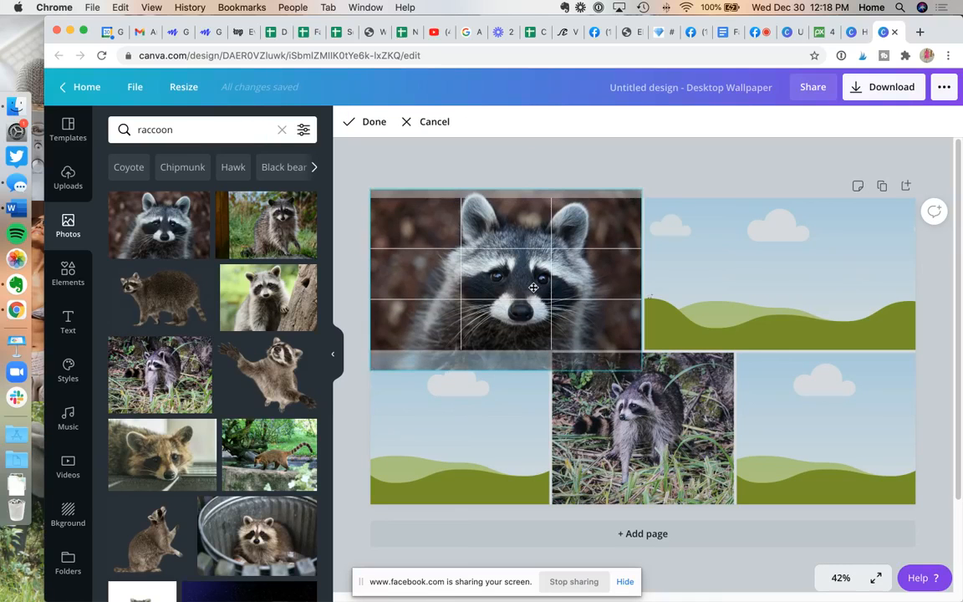
pyautogui.moveTo(641, 369); pyautogui.dragTo(770, 485)
pyautogui.moveTo(543, 286); pyautogui.dragTo(441, 239)
pyautogui.click(367, 122)
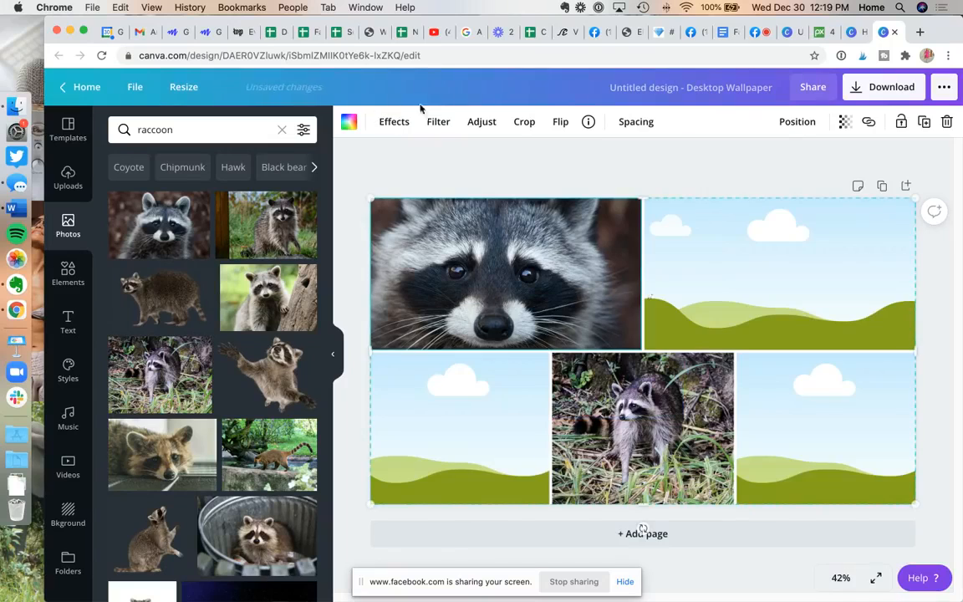
pyautogui.click(739, 159)
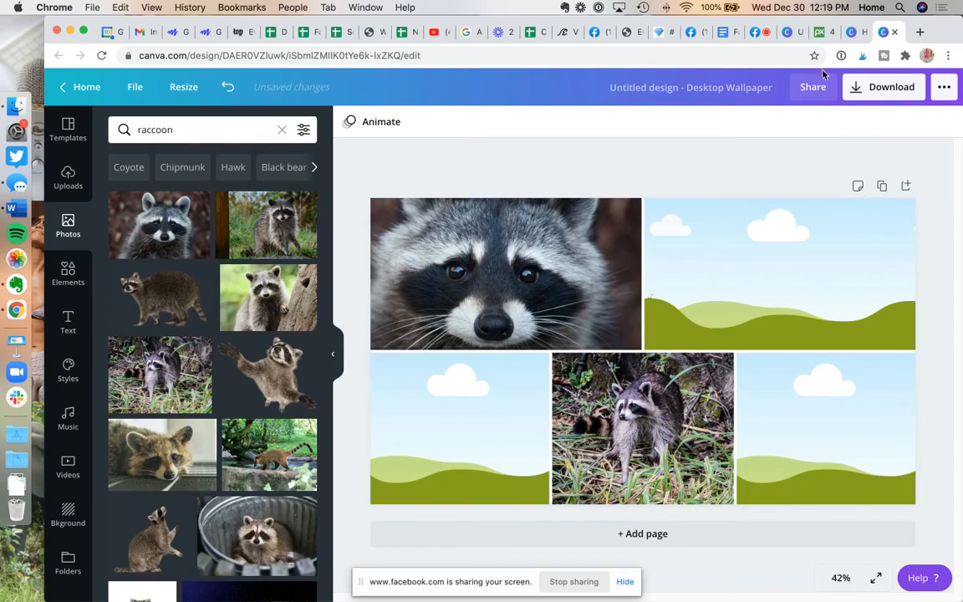
# Step: Switch to the finished vision board design built from two nine-photo grids
pyautogui.click(851, 32)
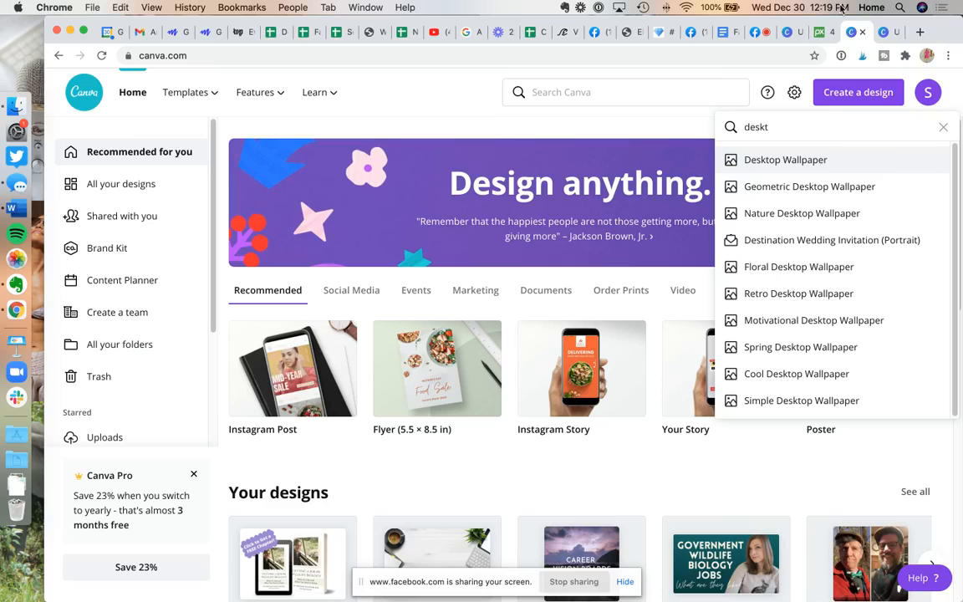
pyautogui.click(820, 32)
pyautogui.click(787, 32)
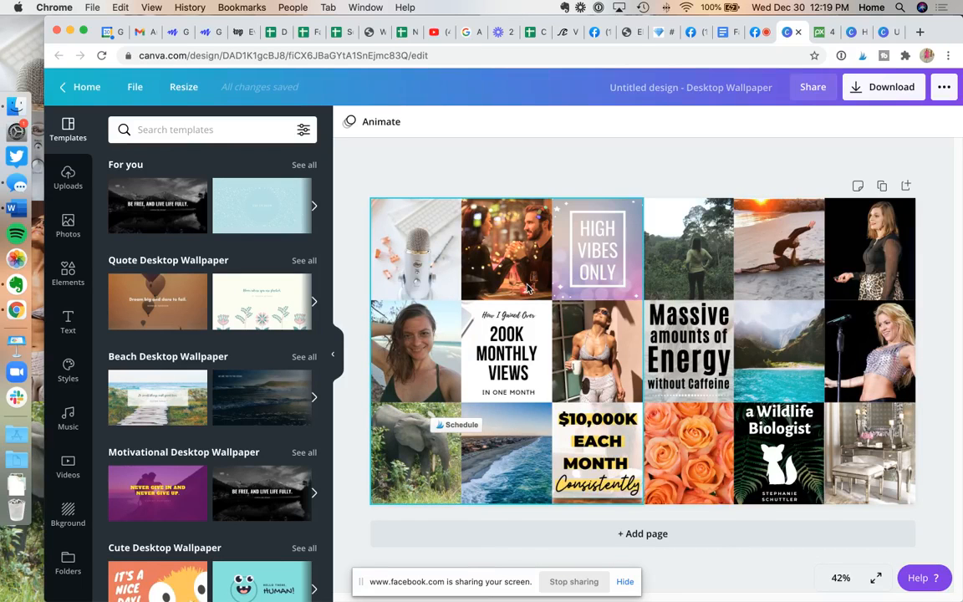
# Step: Try shifting the left nine-photo grid up off the page edge and back down, leaving a gap beside the right grid
pyautogui.moveTo(528, 289); pyautogui.dragTo(515, 243)
pyautogui.rightClick(515, 234)
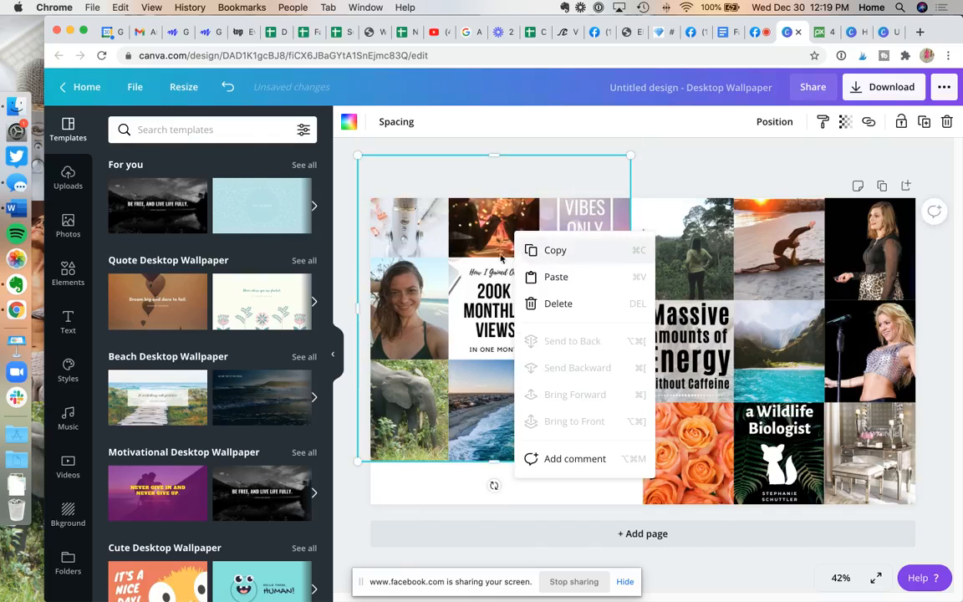
pyautogui.click(438, 256)
pyautogui.moveTo(439, 256); pyautogui.dragTo(441, 299)
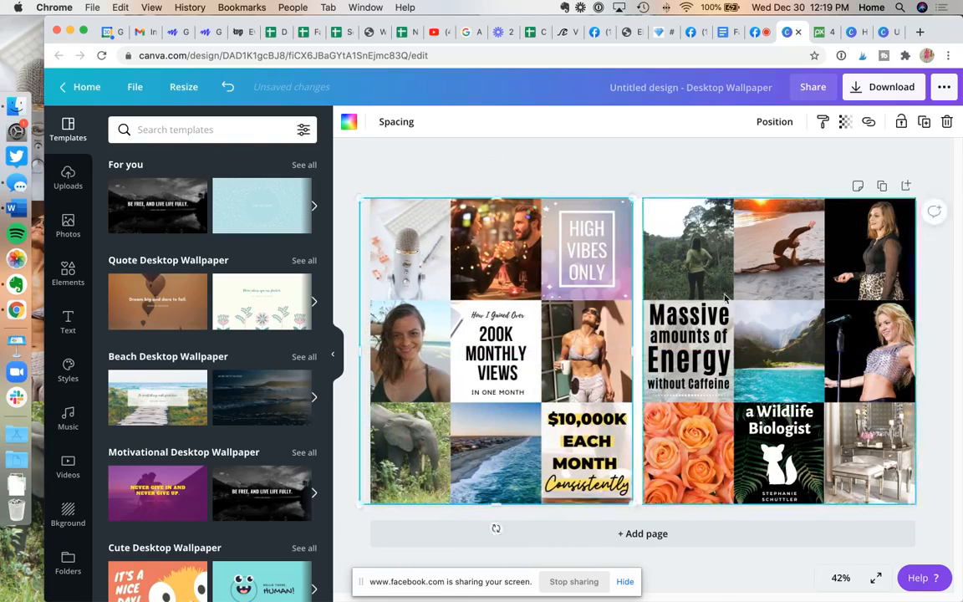
pyautogui.moveTo(725, 295); pyautogui.dragTo(732, 296)
# Step: Undo the moves of the left nine-photo grid and clear the selection
pyautogui.click(228, 89)
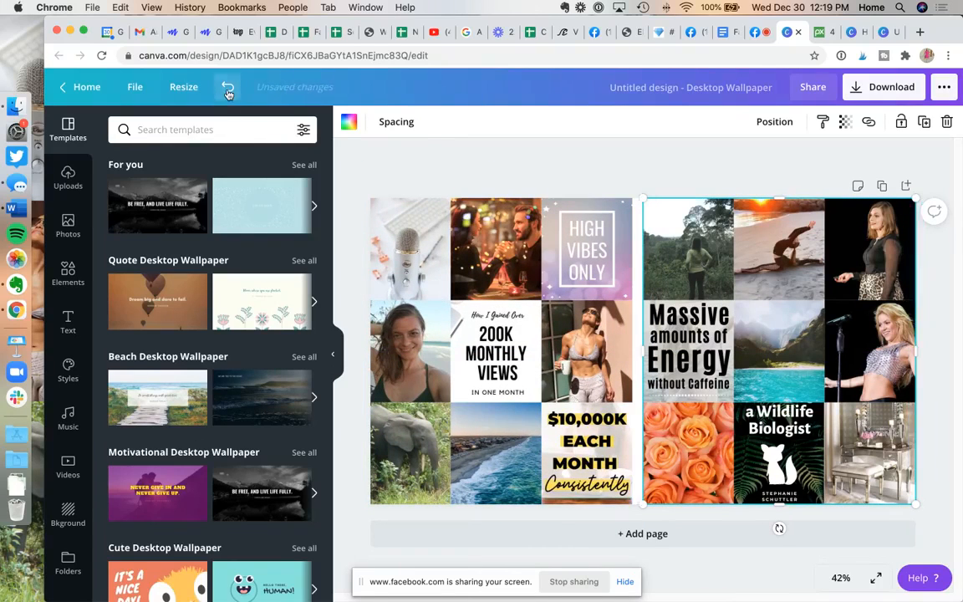
pyautogui.click(228, 90)
pyautogui.click(227, 90)
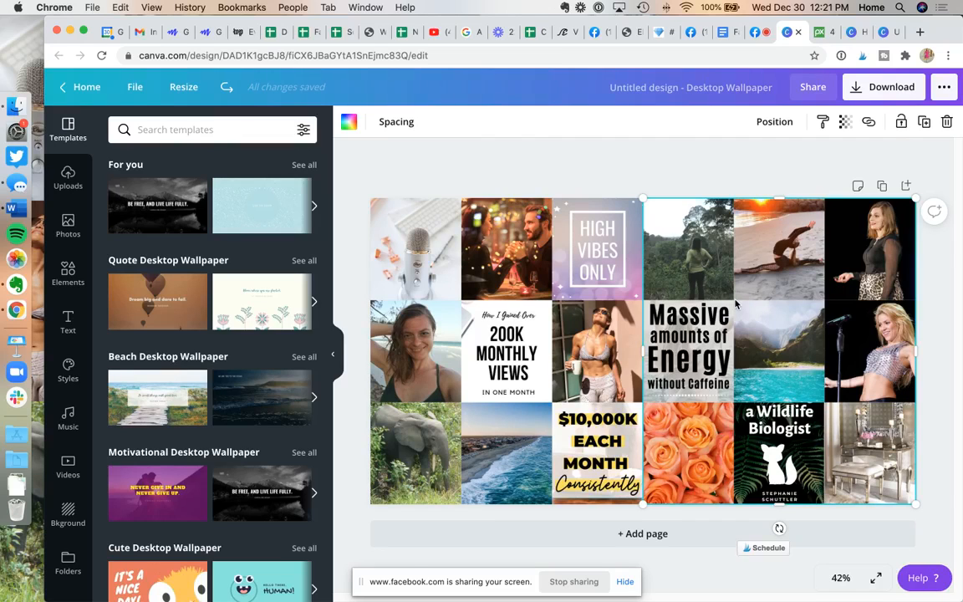
pyautogui.keyDown('shift'); pyautogui.click(453, 452); pyautogui.keyUp('shift')
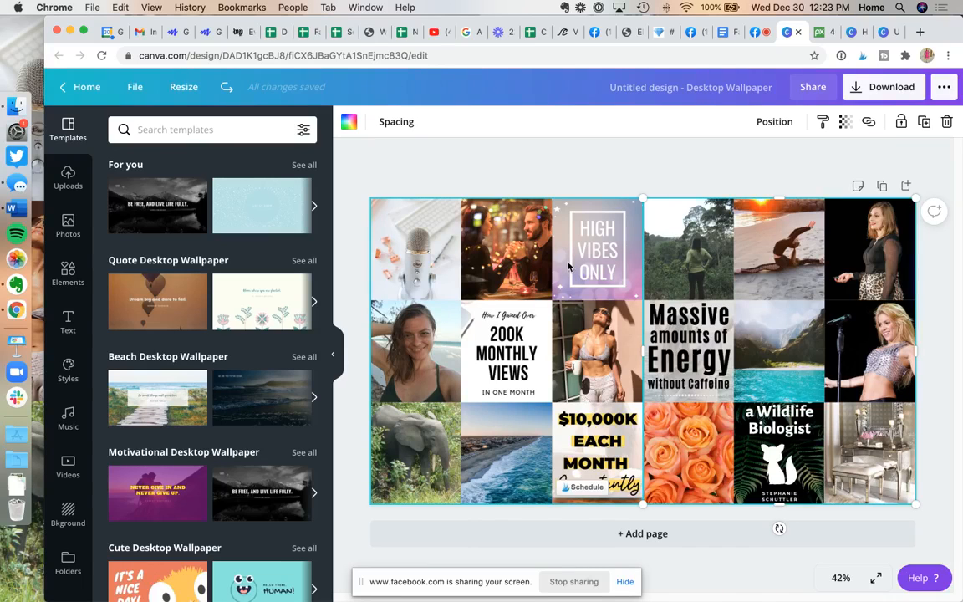
pyautogui.click(586, 173)
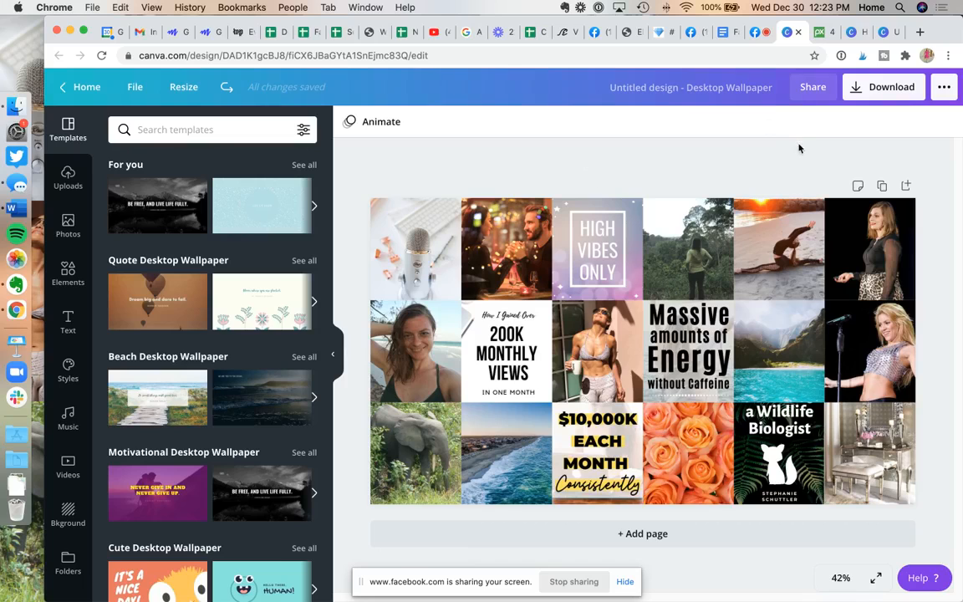
# Step: Switch to the Facebook live producer page, check the comments and like the viewer comment "This is awesome!!"
pyautogui.click(769, 31)
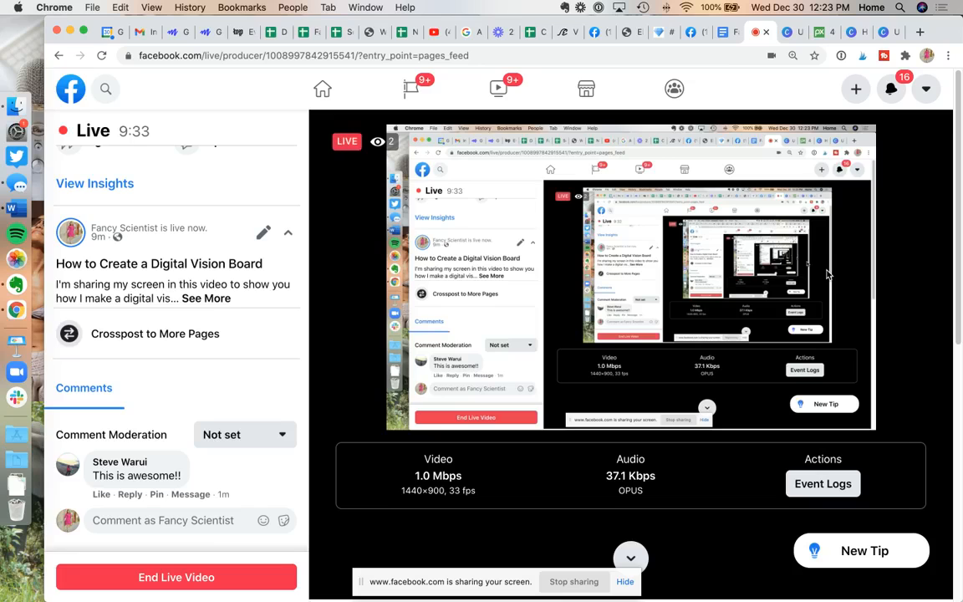
pyautogui.scroll(-3, 826, 265)
pyautogui.scroll(3, 826, 264)
pyautogui.click(100, 494)
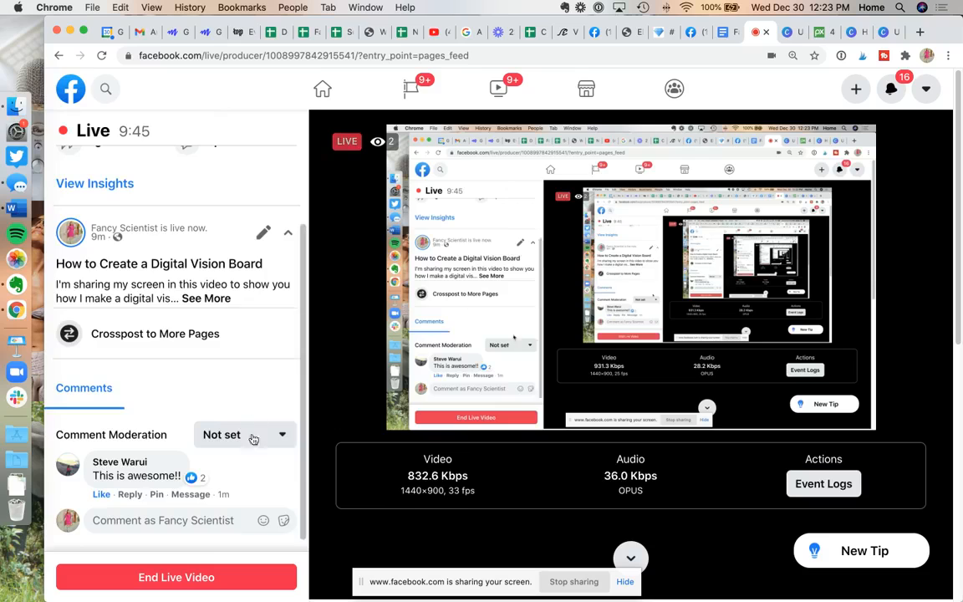
pyautogui.scroll(3, 249, 436)
pyautogui.scroll(-3, 251, 445)
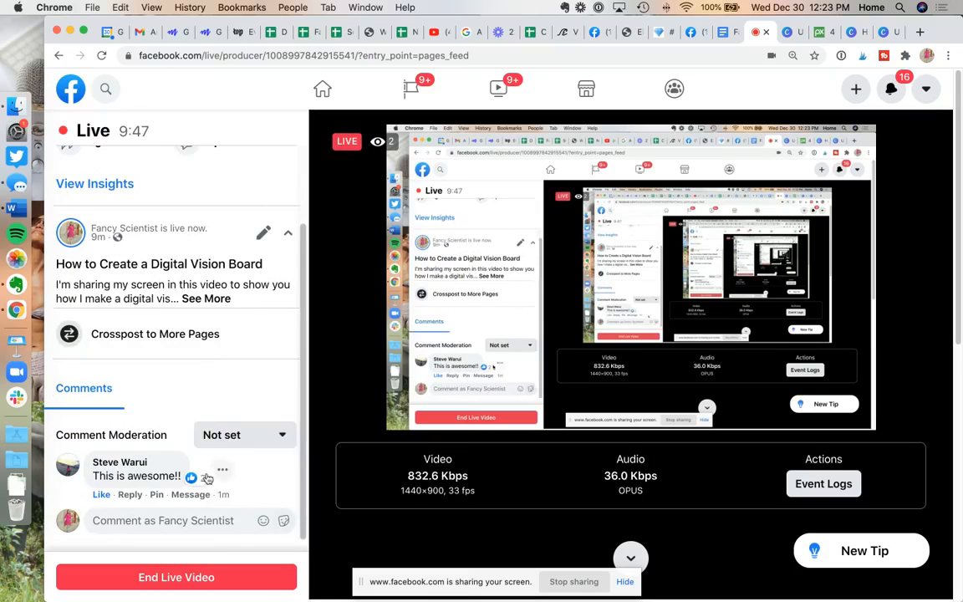